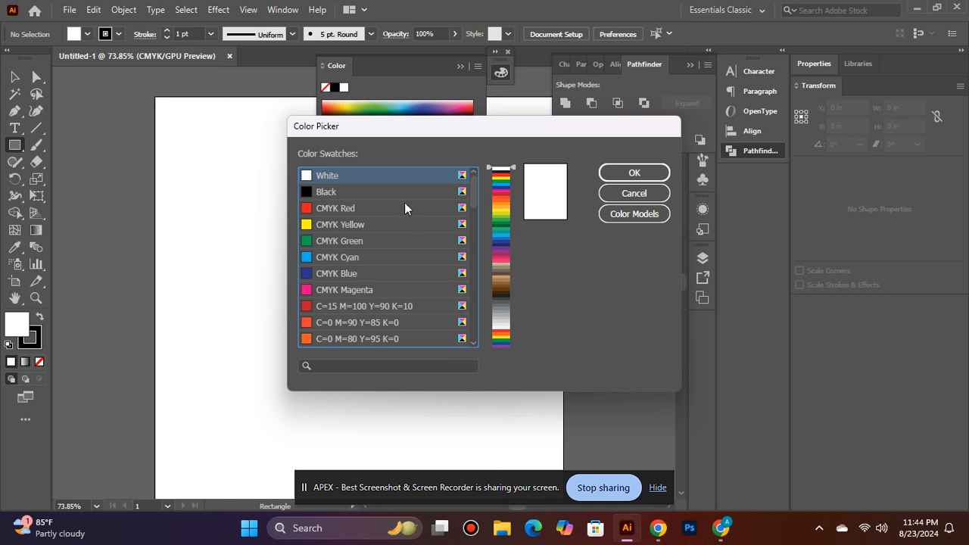
Step: Set the fill to Black and draw a vertical bar about 0.38 in wide and 4.2 in high on the artboard
left_click(422, 192)
left_click(630, 174)
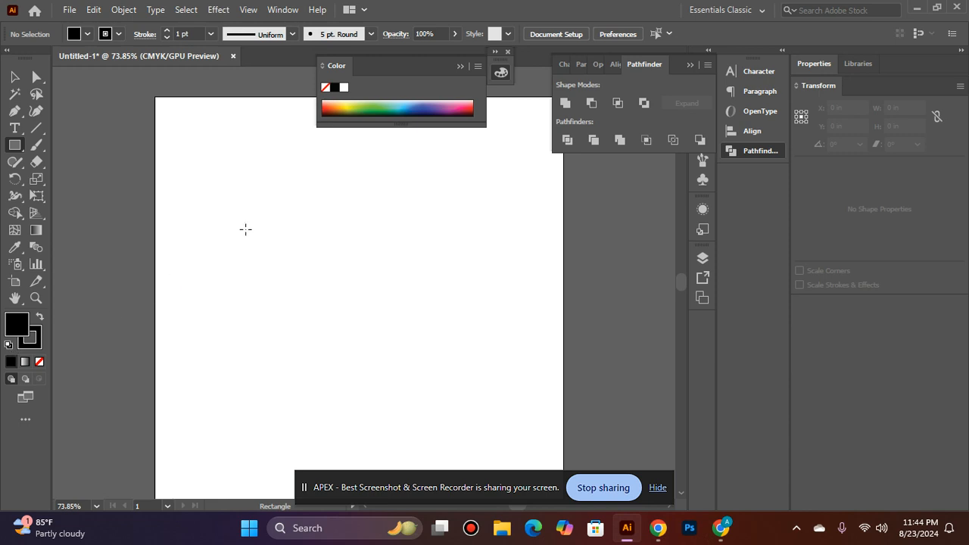
left_click_drag(244, 230, 261, 401)
key("v")
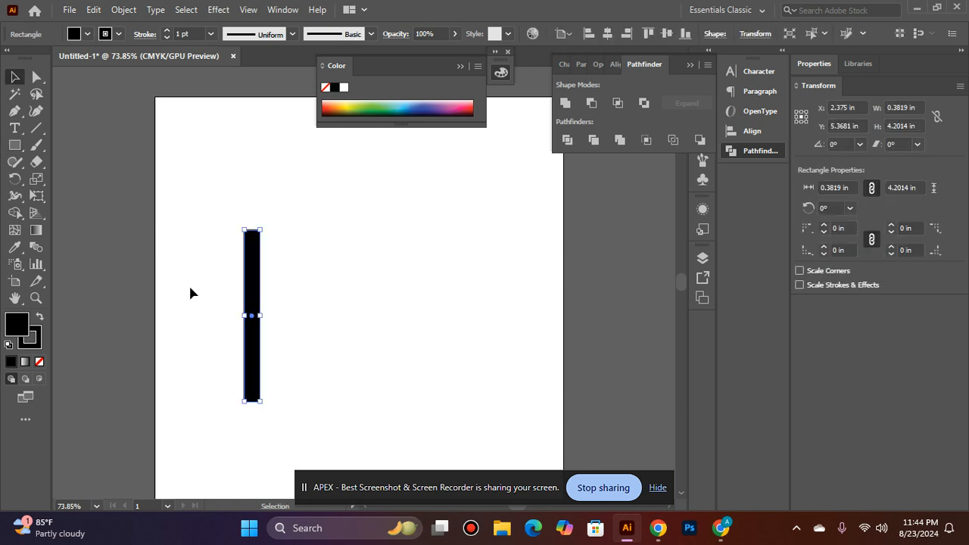
Step: Duplicate the bar to its right, then rotate the copy to about 317° and the original to about 34° so they cross
left_click_drag(259, 363, 288, 359)
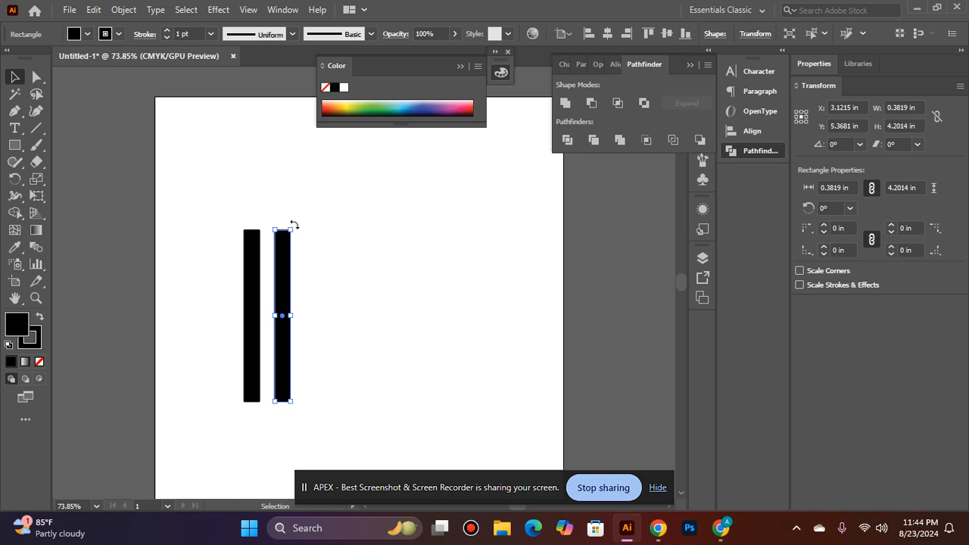
left_click_drag(294, 225, 341, 261)
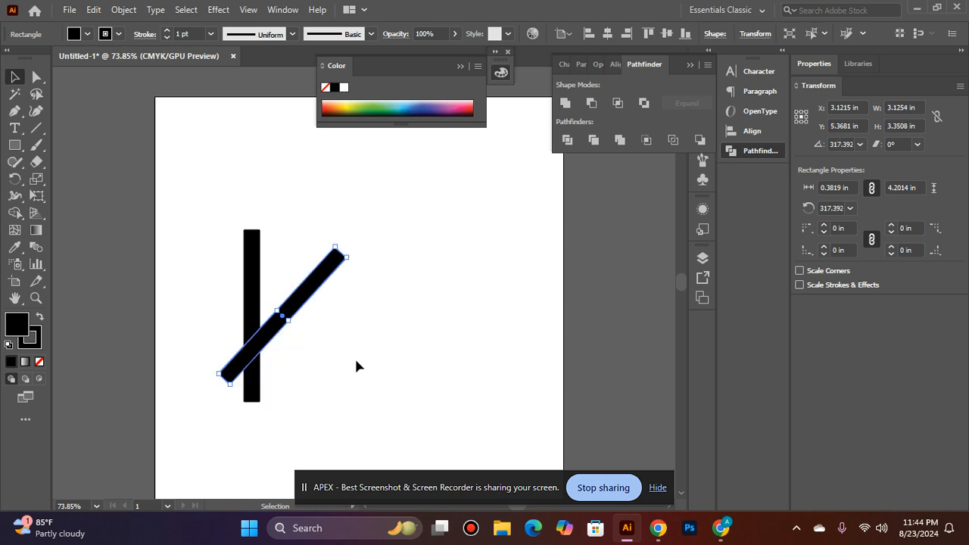
left_click(233, 292)
left_click(249, 283)
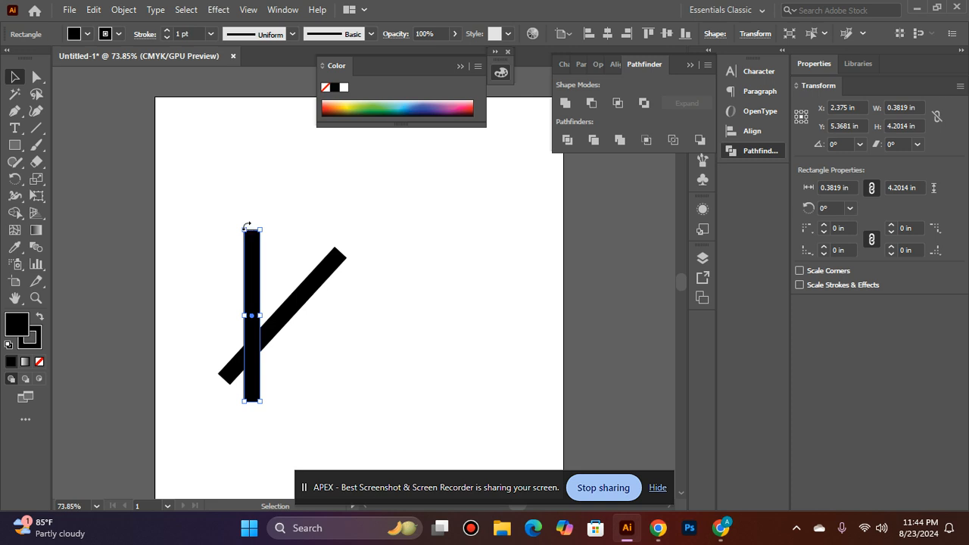
left_click_drag(246, 226, 192, 243)
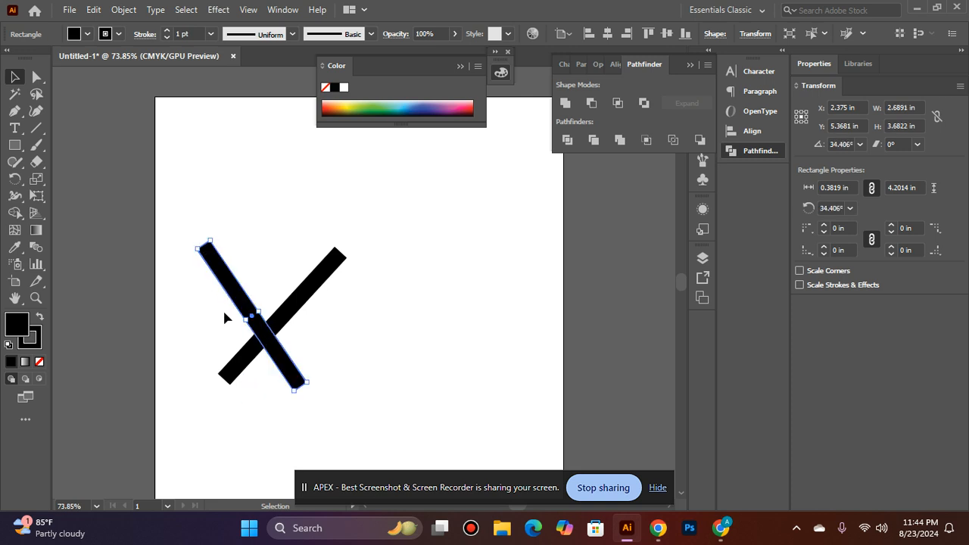
Step: Reposition the two slanted bars so that they cross at their midpoints as an X
left_click_drag(258, 341, 293, 362)
left_click(335, 340)
left_click(249, 389)
left_click(391, 405)
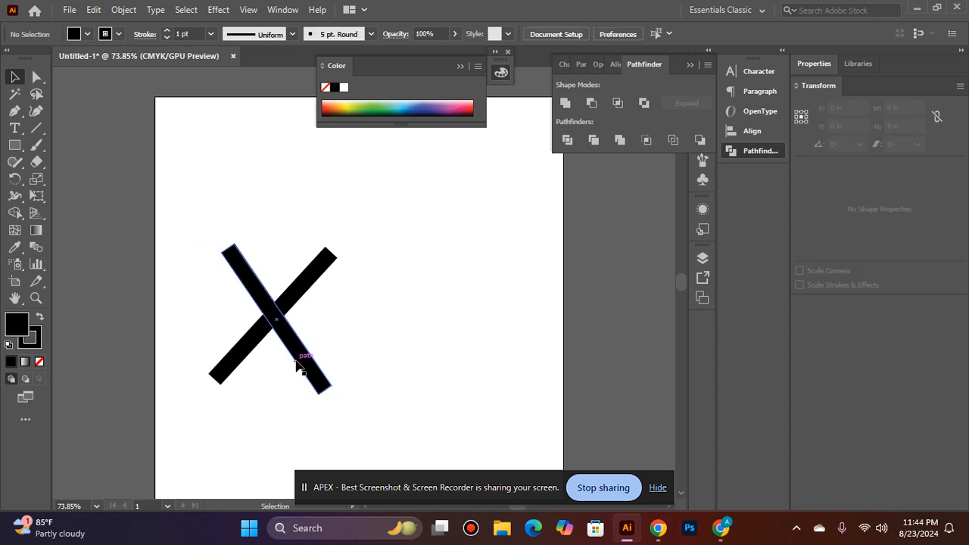
left_click(296, 365)
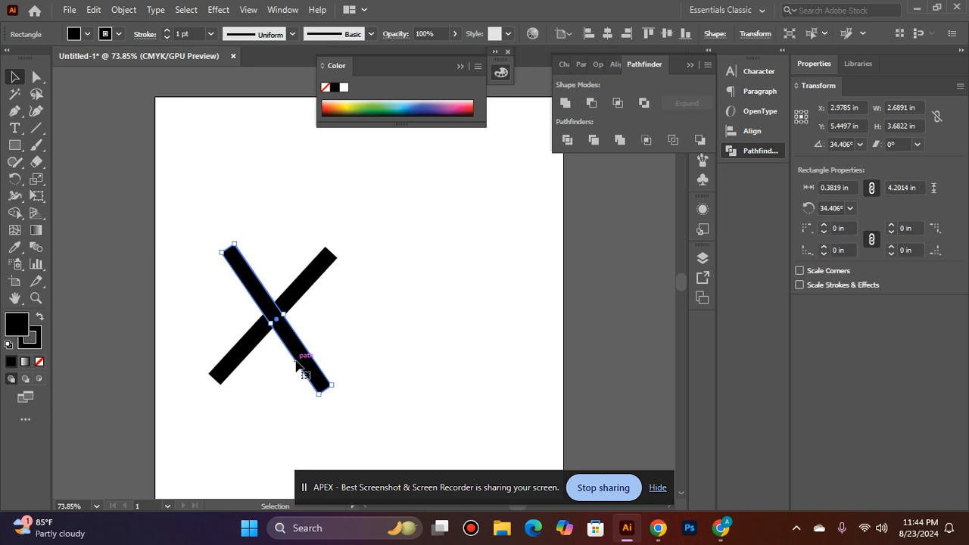
left_click(406, 392)
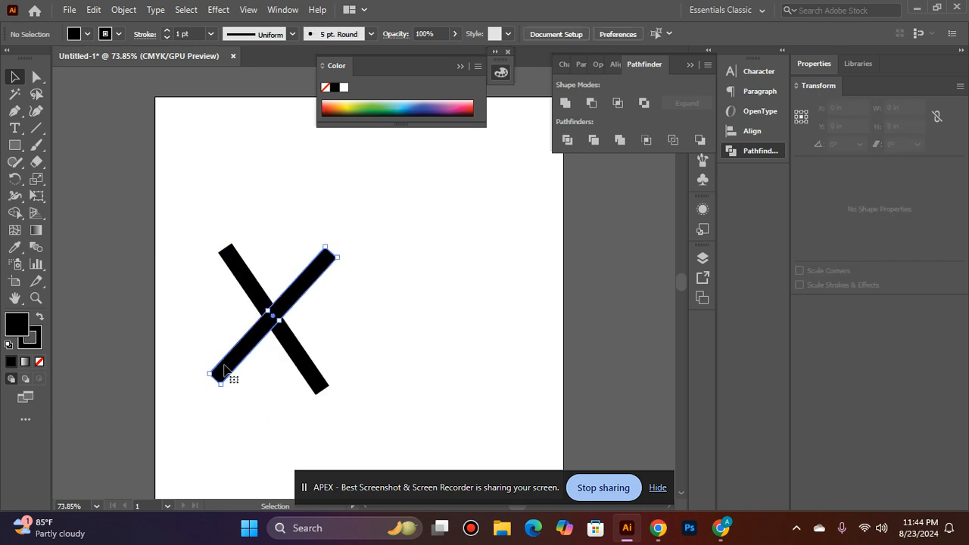
left_click(225, 371)
left_click(393, 365)
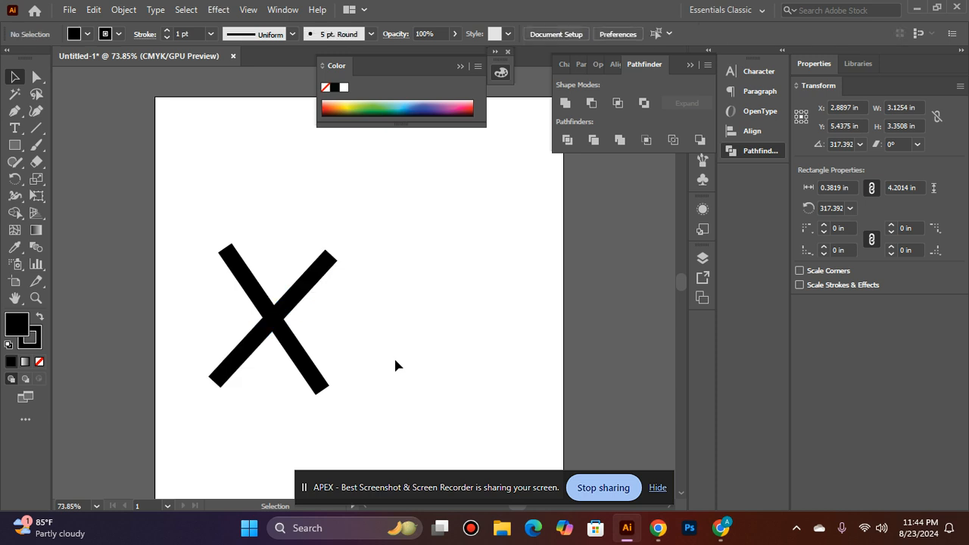
left_click_drag(278, 316, 379, 297)
left_click_drag(343, 344, 244, 366)
left_click(430, 412)
scroll(415, 410, "down", 1)
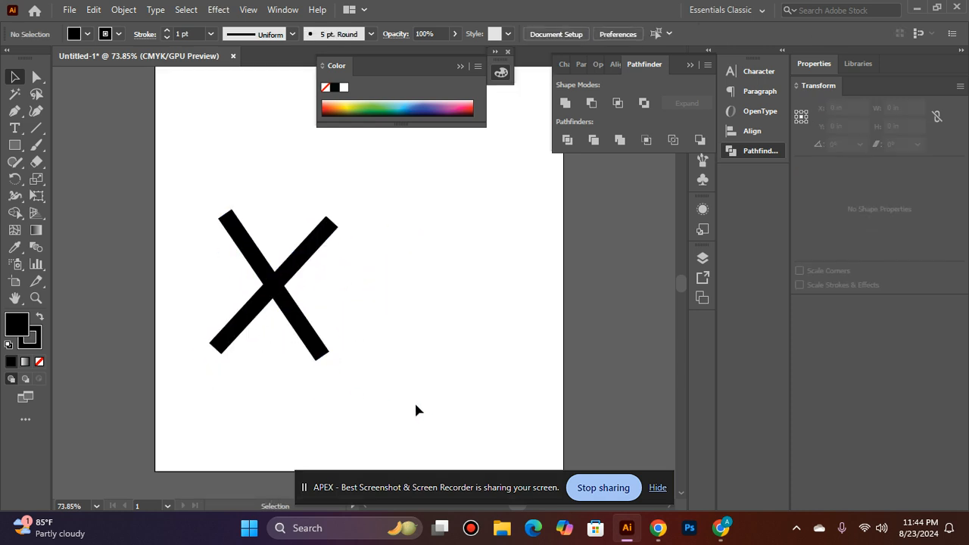
Step: Rotate the bar running from upper left to lower right slightly counterclockwise to make the X more symmetrical
left_click(315, 321)
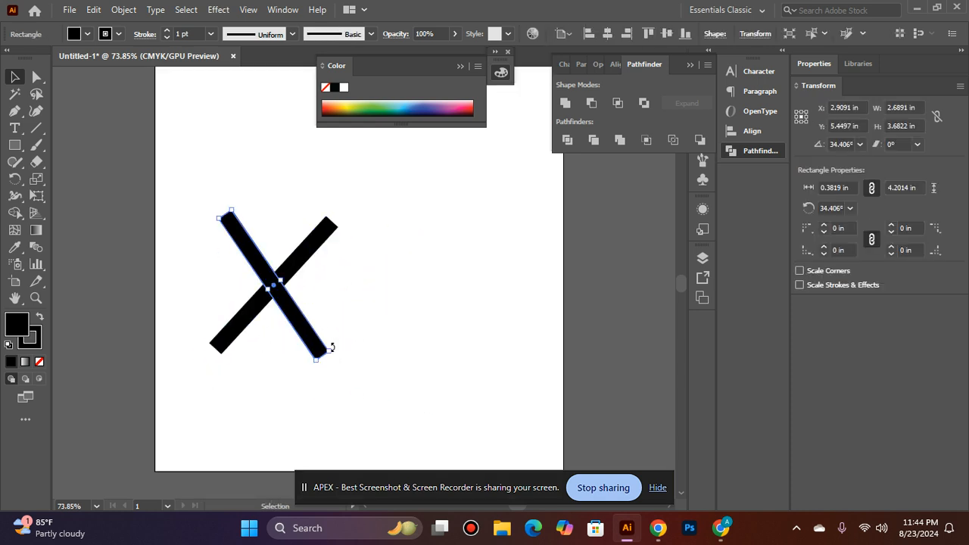
left_click_drag(331, 348, 387, 374)
left_click(394, 355)
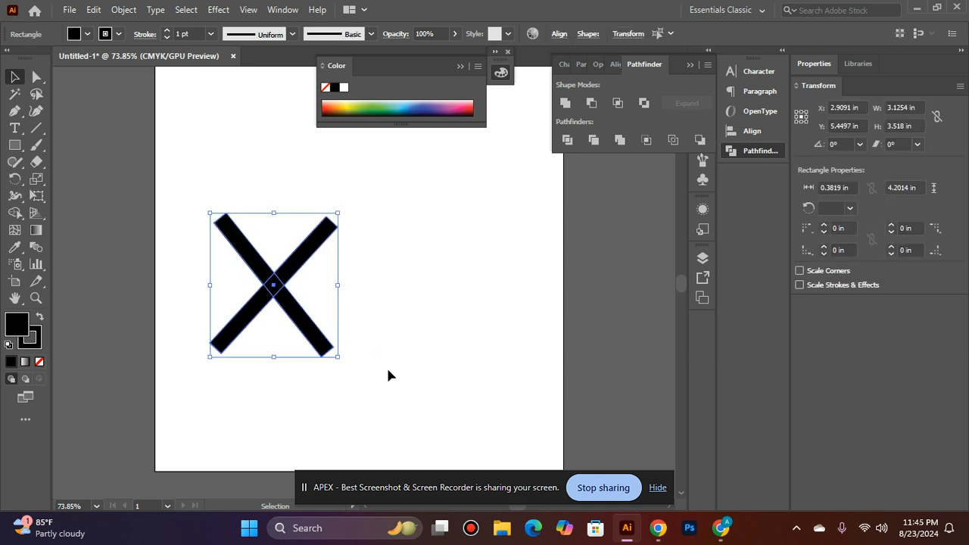
Step: Group the two crossed bars, unite them into one shape and move the X to the middle of the artboard
key("ctrl+g")
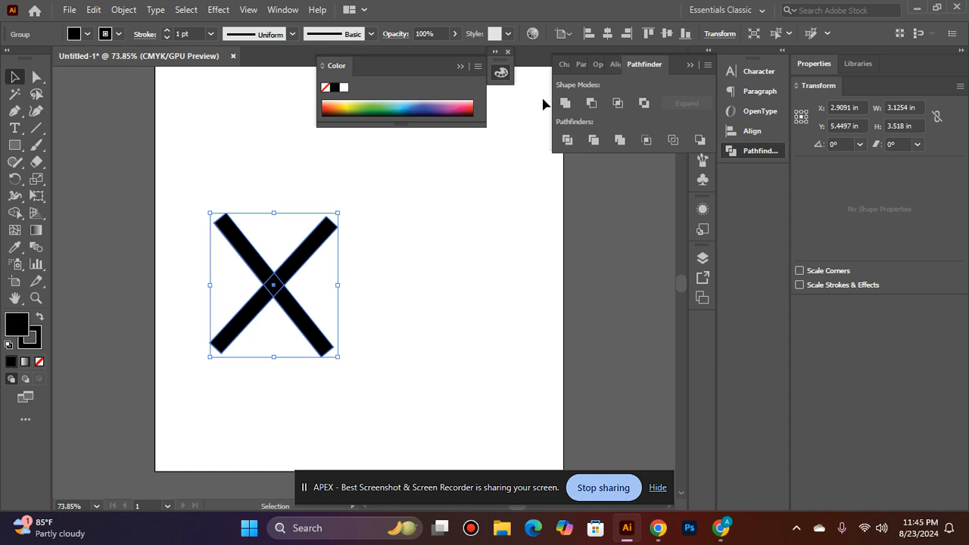
left_click(566, 100)
left_click_drag(309, 281, 401, 299)
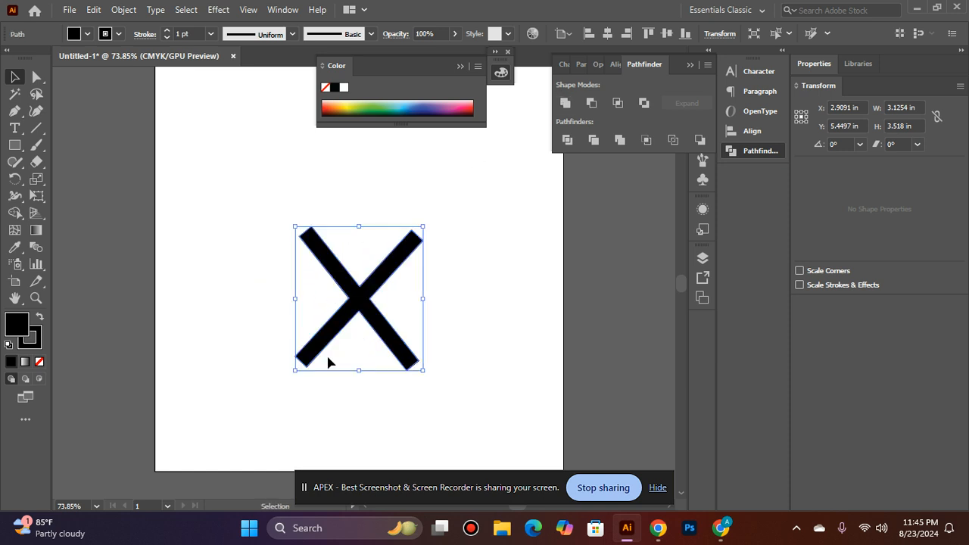
Step: Draw a circle about 3.33 in in diameter to the upper left of the X
left_click(197, 326)
left_click_drag(14, 145, 121, 177)
left_click_drag(155, 280, 194, 311)
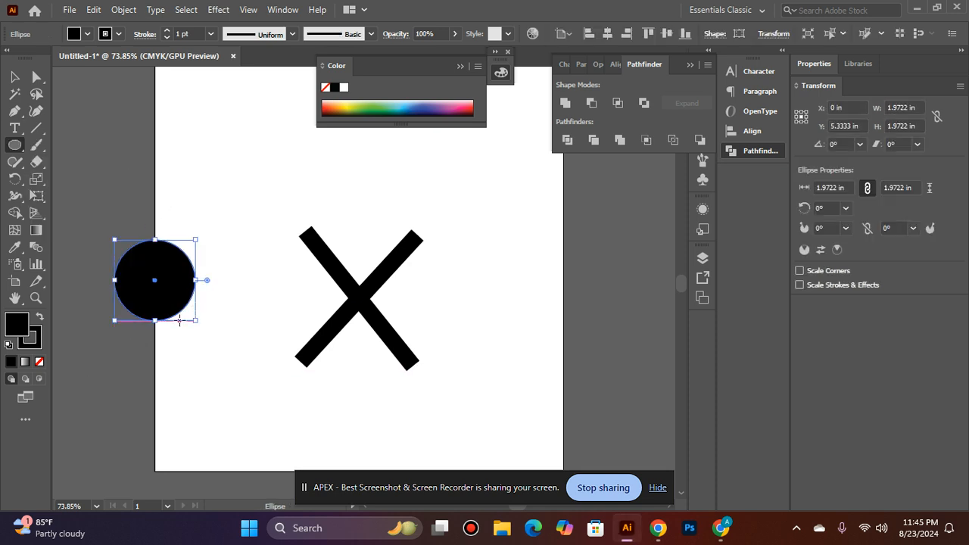
key("Delete")
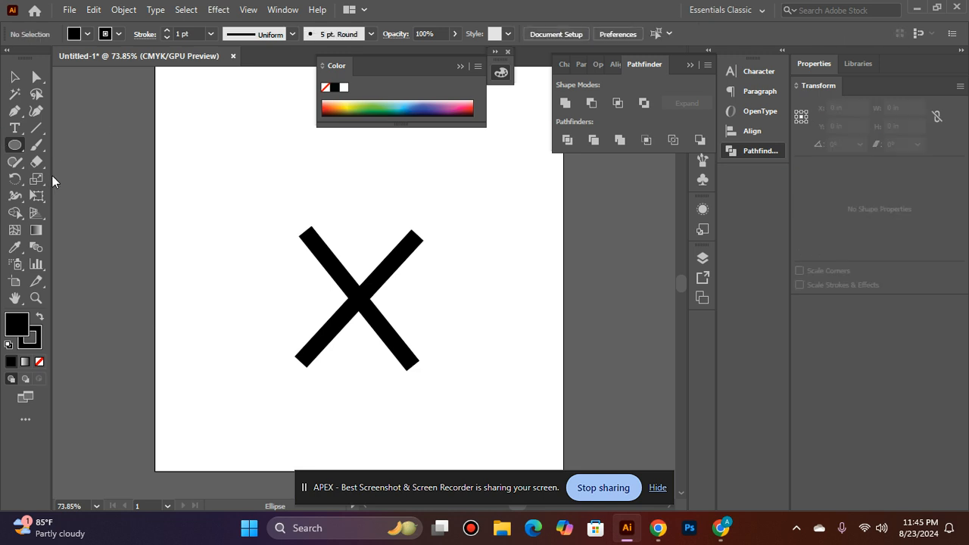
left_click_drag(191, 218, 220, 286)
left_click(15, 77)
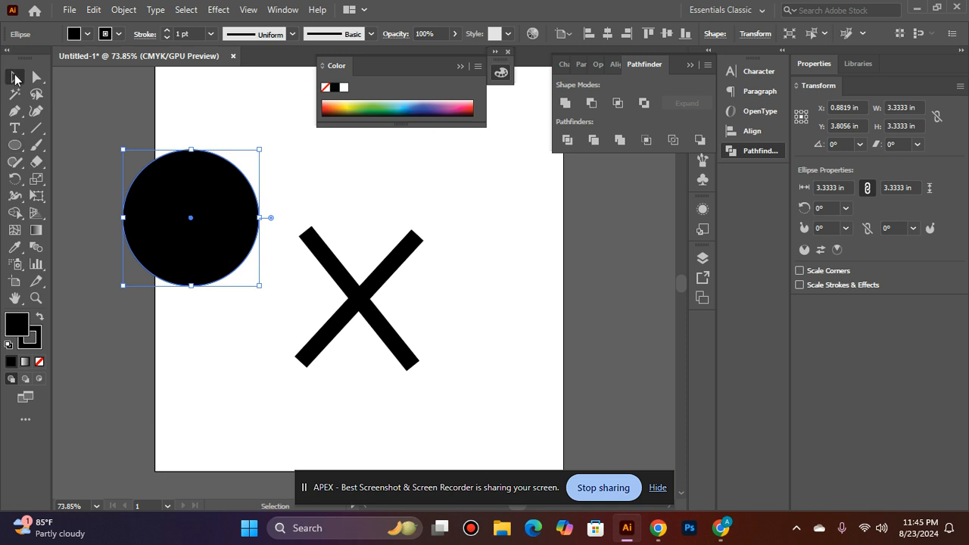
Step: Remove the circle's fill and set its stroke weight to 15 pt
left_click(41, 364)
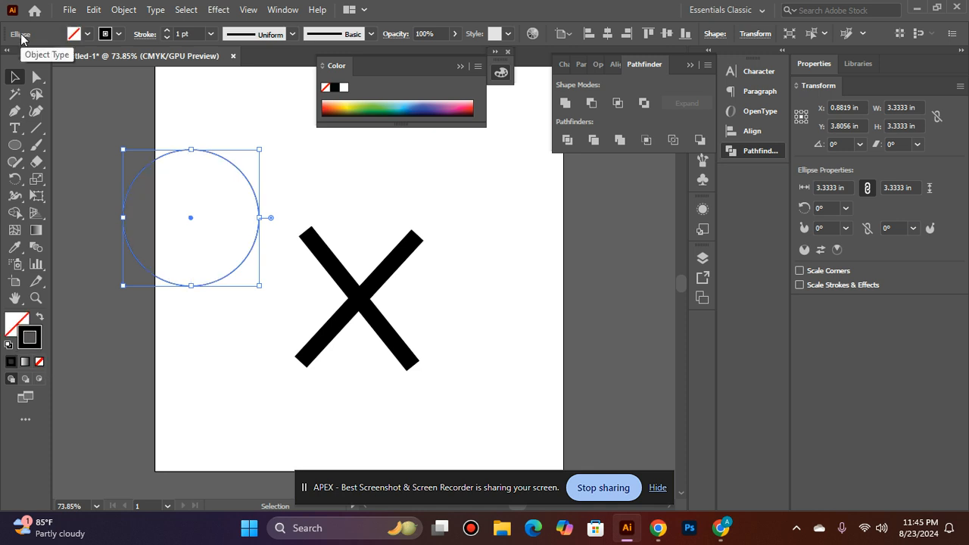
left_click(165, 30)
left_click(166, 30)
left_click(165, 30)
left_click(166, 30)
left_click(165, 30)
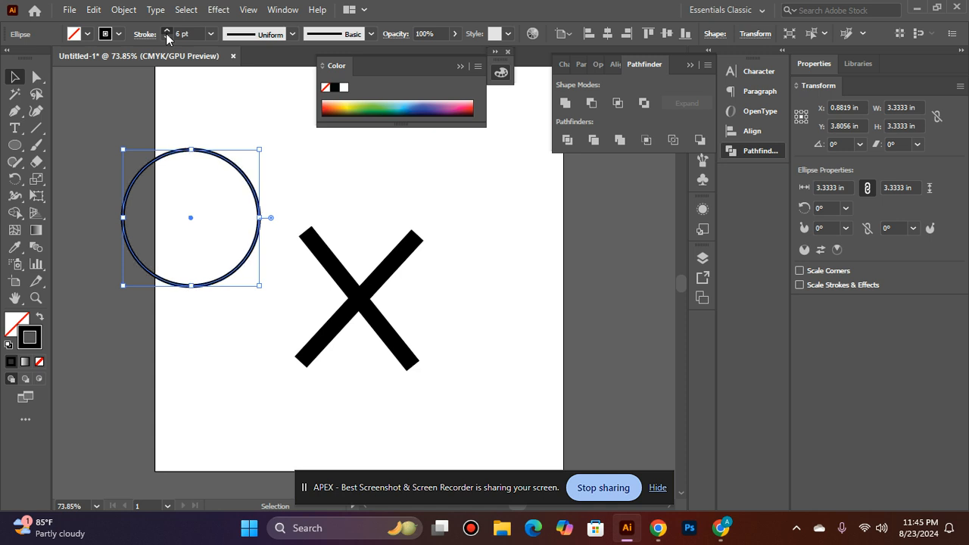
left_click(166, 31)
left_click(166, 30)
left_click(166, 34)
left_click(166, 33)
left_click(166, 33)
left_click(166, 34)
left_click(166, 33)
left_click(166, 33)
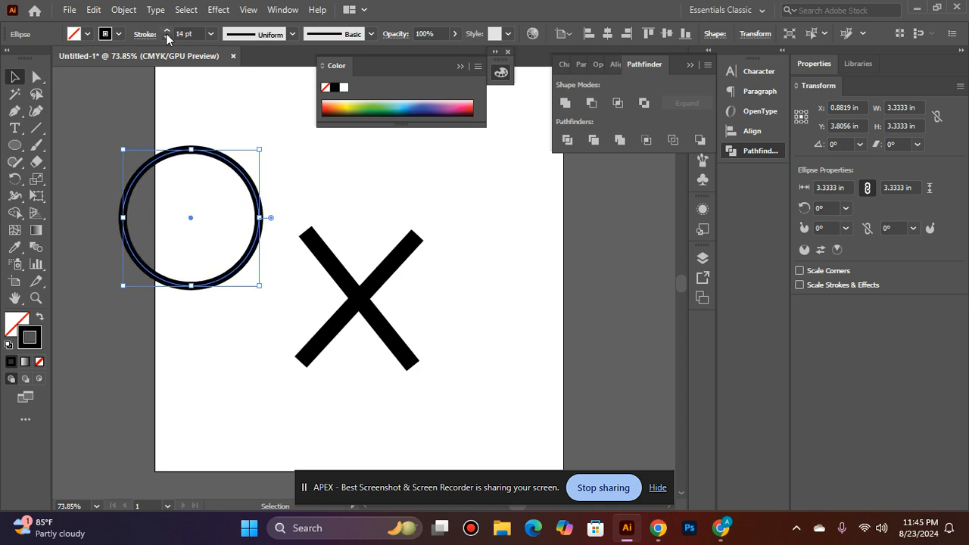
left_click(166, 34)
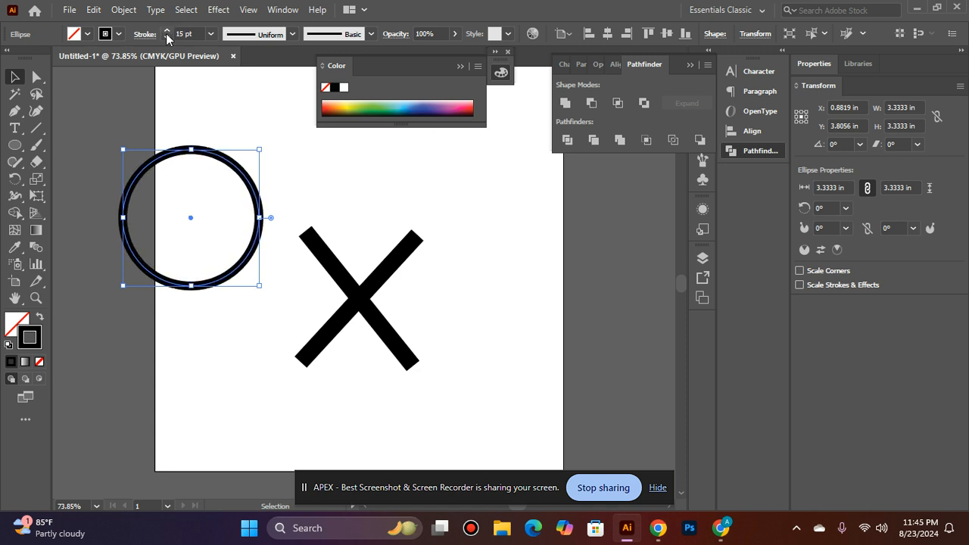
Step: Expand the circle's fill and stroke into a filled ring shape
left_click(200, 331)
left_click(195, 286)
left_click(123, 9)
left_click(242, 175)
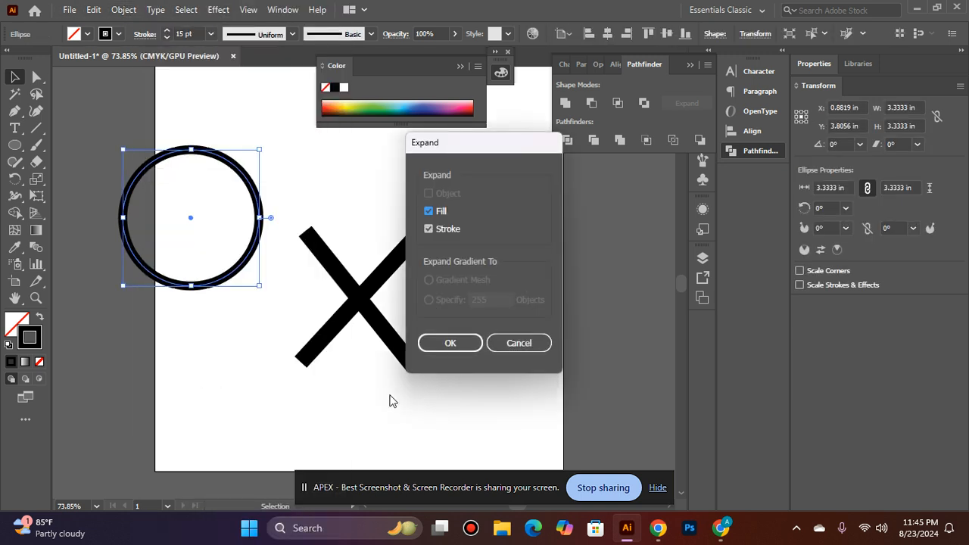
left_click(449, 345)
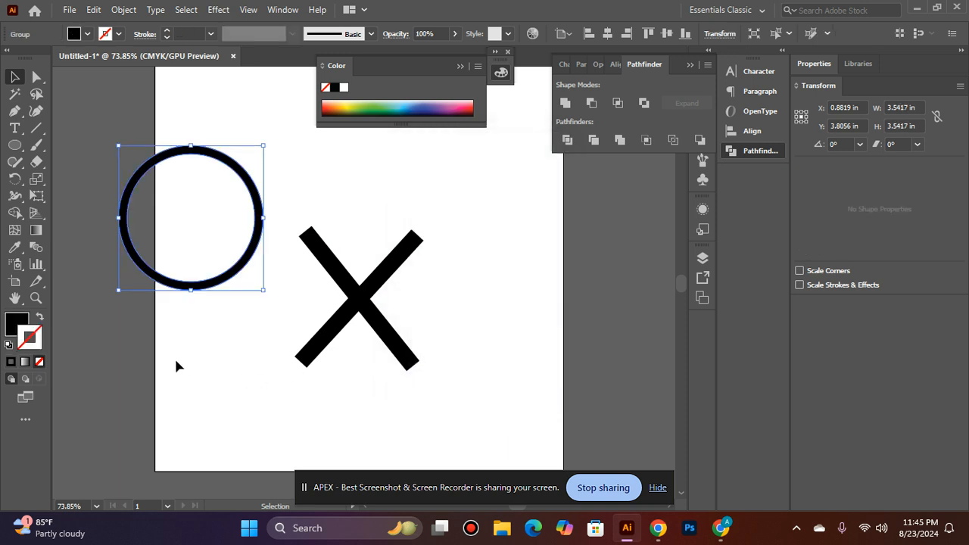
Step: Set the circle's stroke weight to 22 pt and expand its fill and stroke
left_click(165, 31)
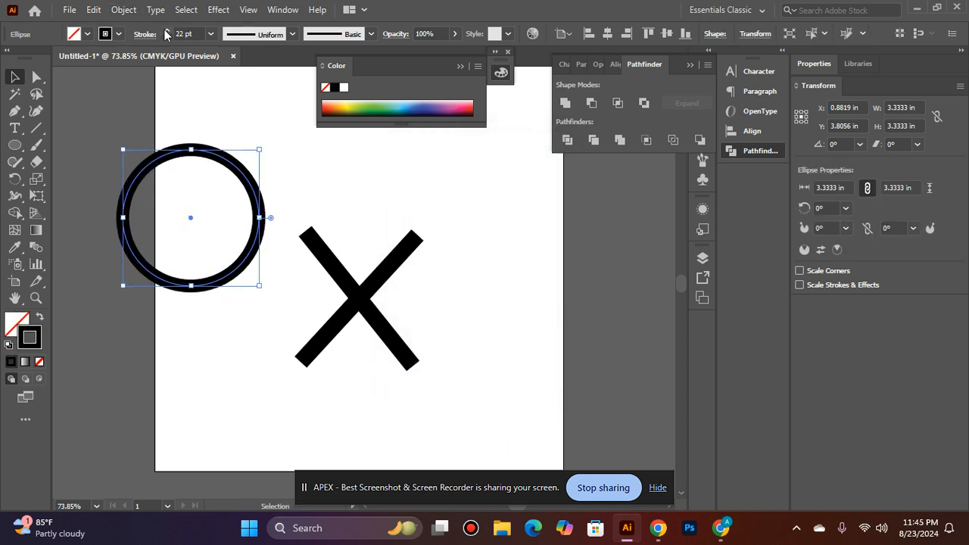
left_click(117, 15)
left_click(206, 172)
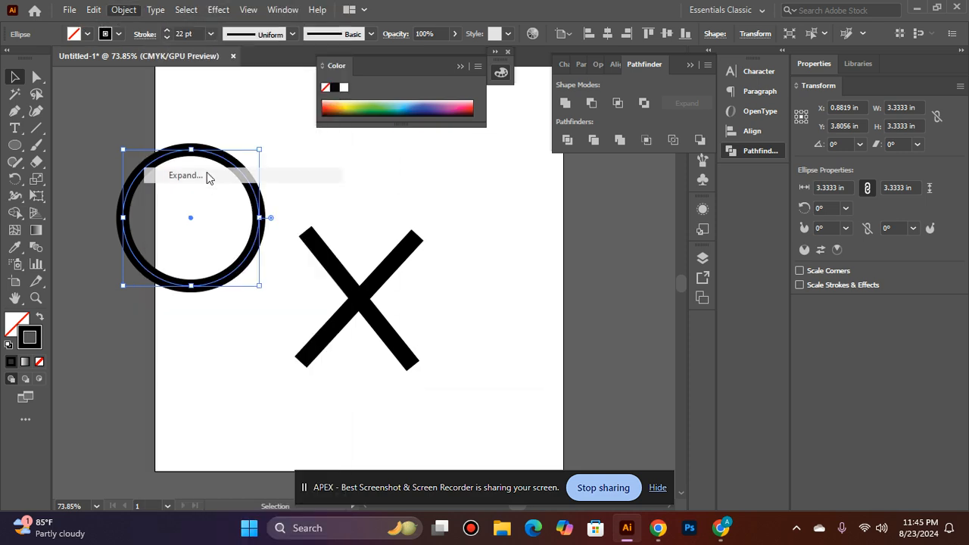
key("Return")
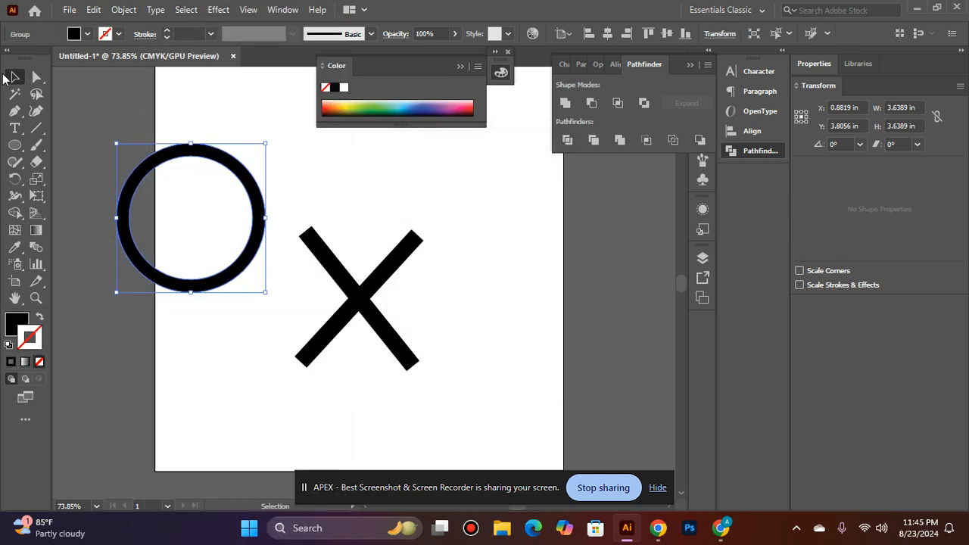
Step: Draw a vertical line about 4.65 in long through the ring's centre and set its stroke to 38 pt
left_click(35, 128)
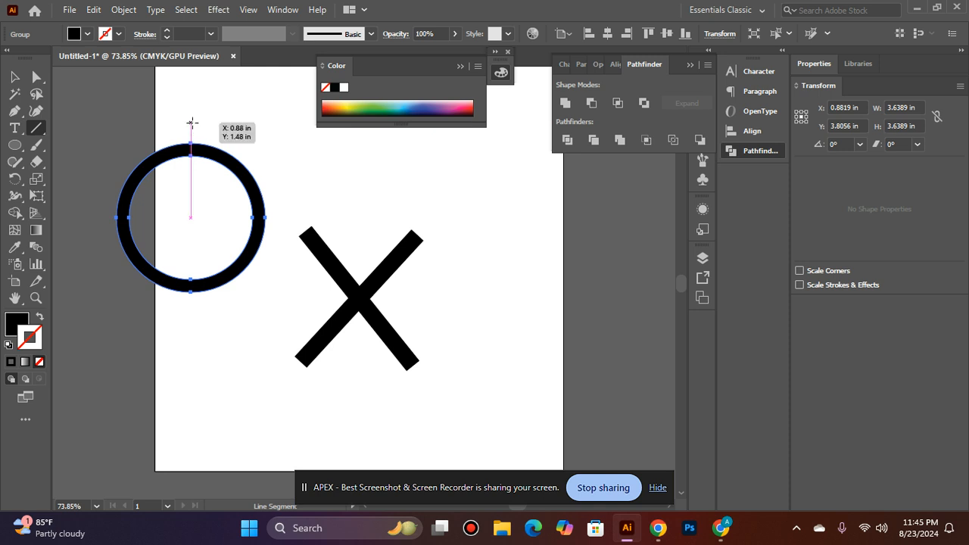
left_click_drag(191, 122, 210, 313)
left_click(167, 31)
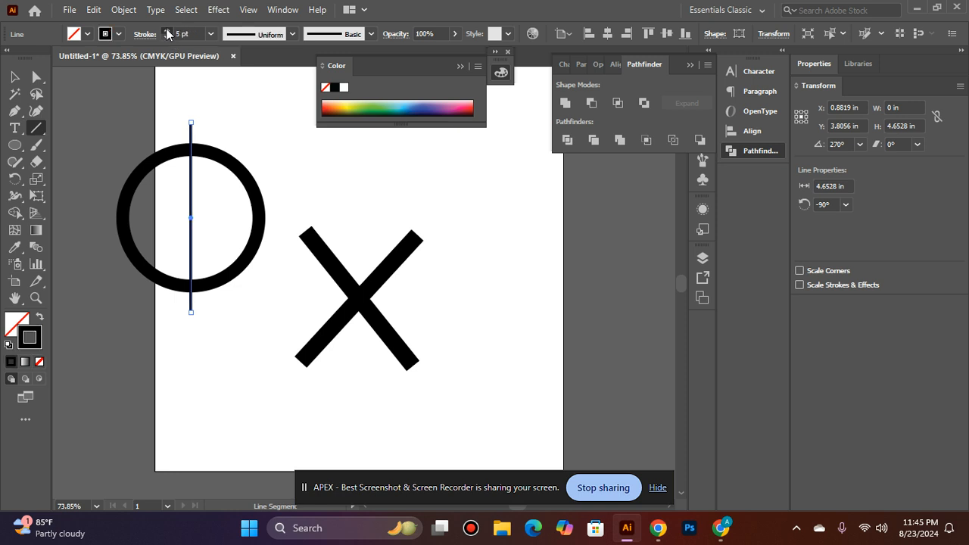
left_click_drag(166, 31, 168, 34)
Step: Expand the thick vertical line's fill and stroke into a solid bar
left_click(123, 10)
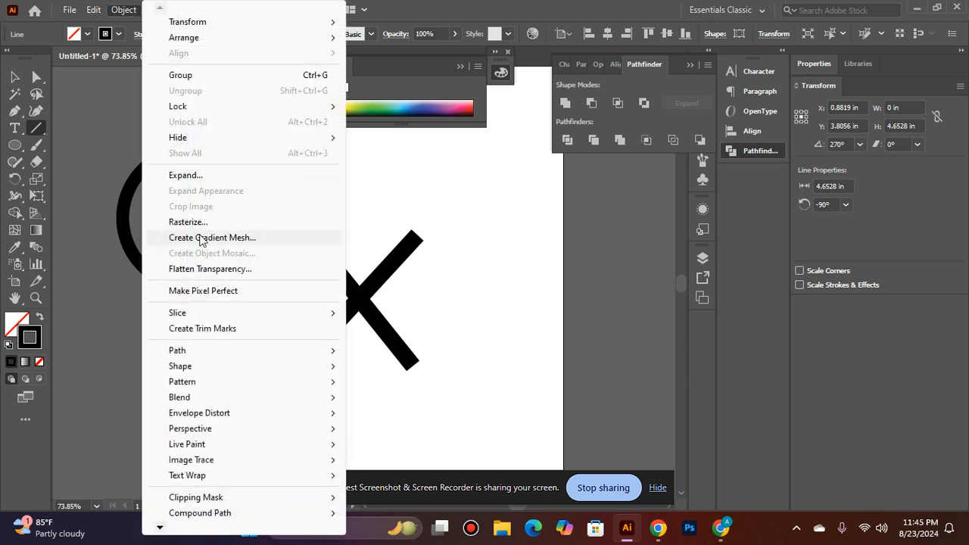
left_click(245, 176)
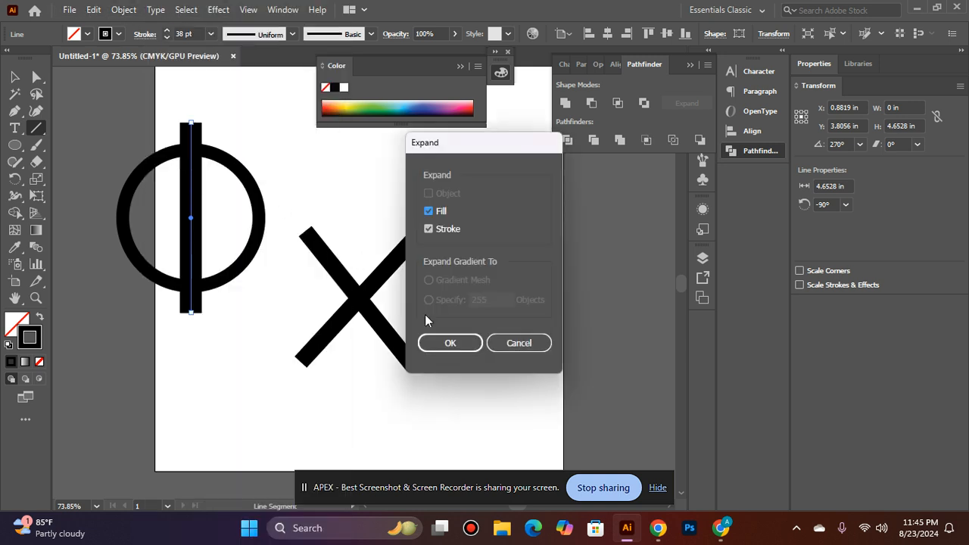
left_click(436, 341)
Step: Subtract the vertical bar from the ring with Minus Front to cut it into two halves
left_click(15, 77)
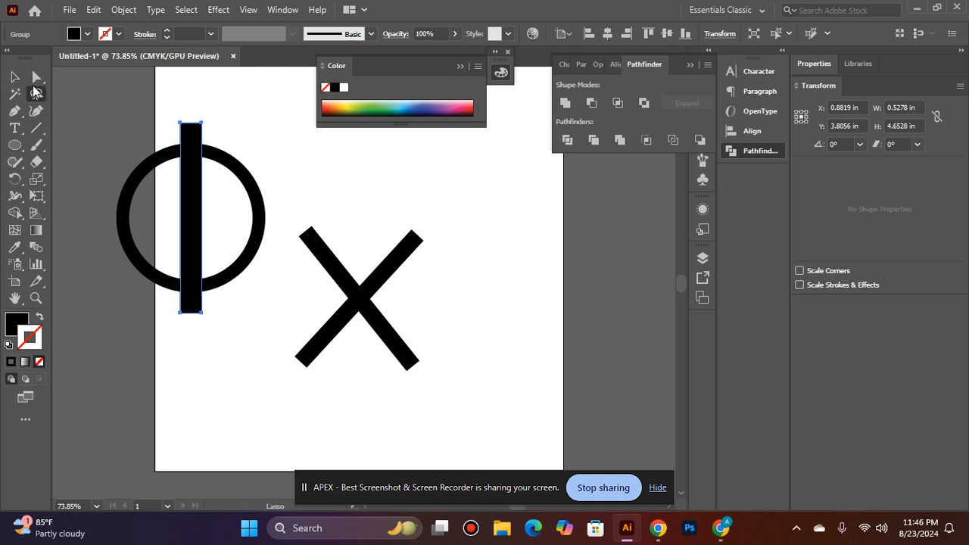
left_click(125, 234, "shift")
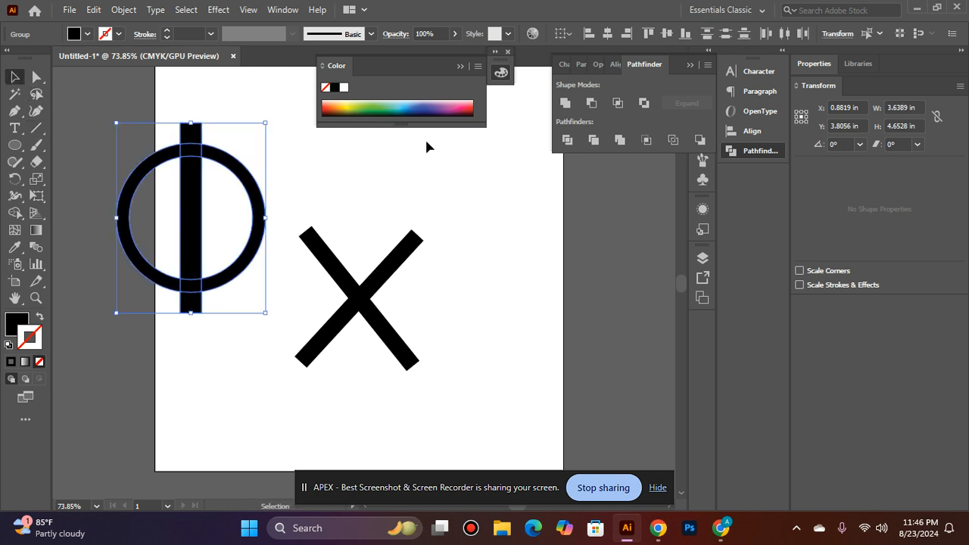
left_click(592, 106)
left_click(417, 350)
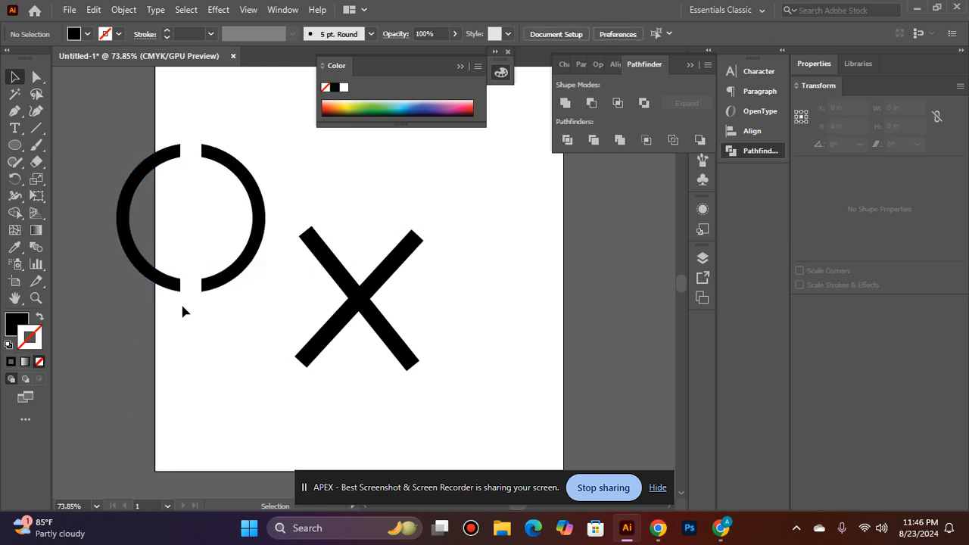
Step: Reapply Minus Front with the vertical bar on the ring and ungroup the result into two separate halves
left_click(220, 280)
right_click(215, 278)
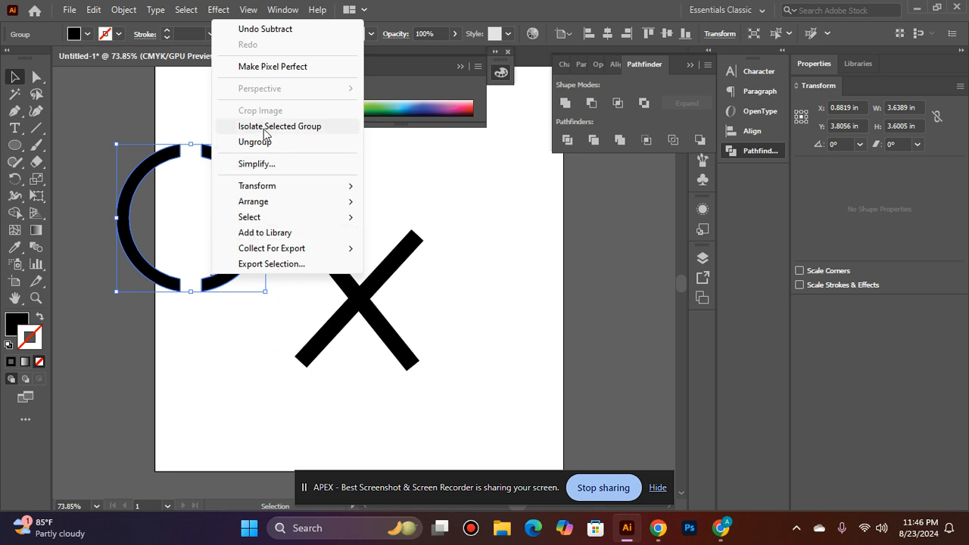
left_click(254, 127)
key("Escape")
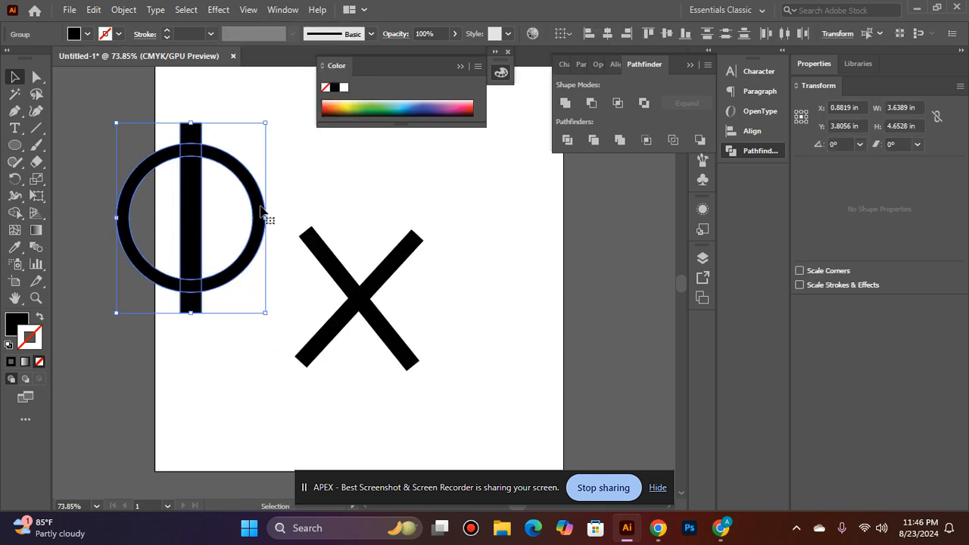
left_click(598, 99)
left_click(167, 399)
left_click(227, 282)
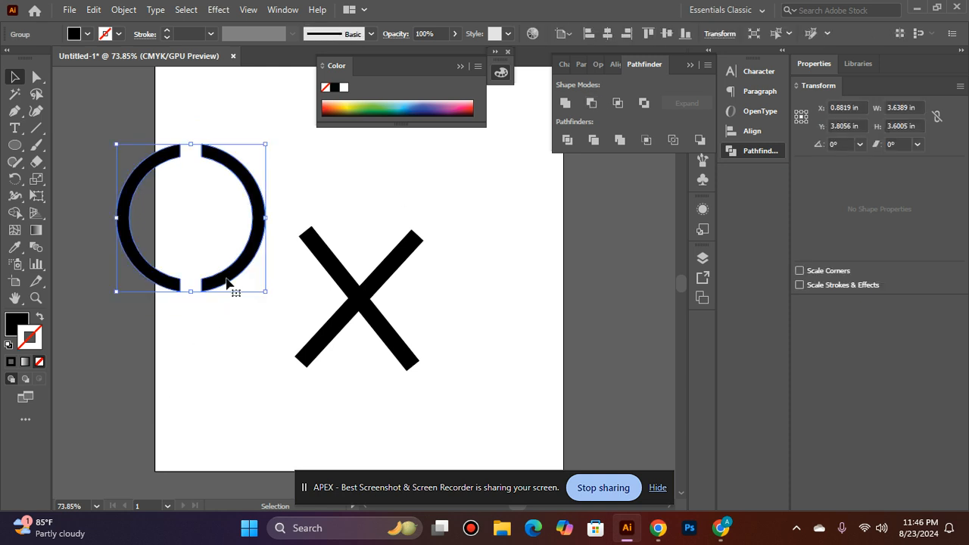
right_click(230, 283)
left_click(266, 145)
left_click(126, 285)
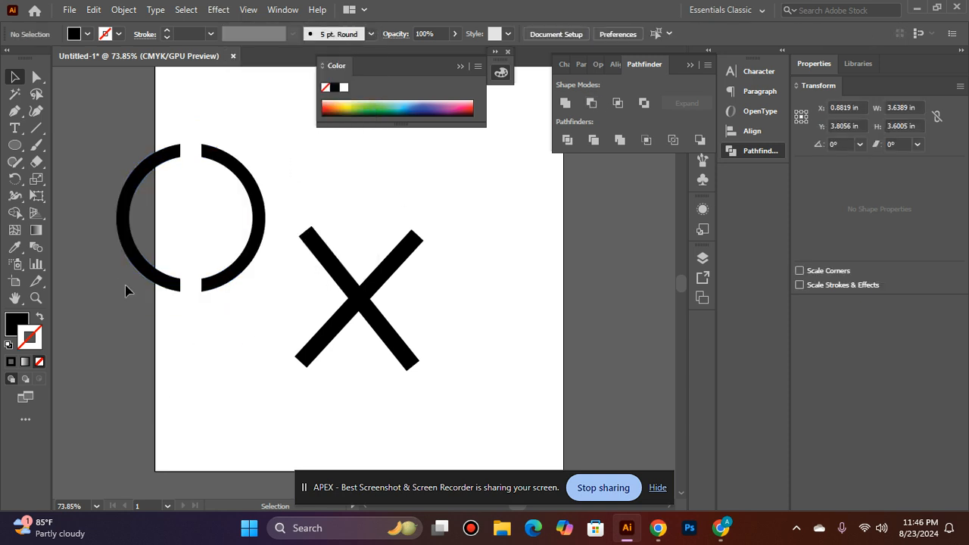
Step: Delete the ring's left half and move the remaining right half straight down beside the X
left_click(146, 275)
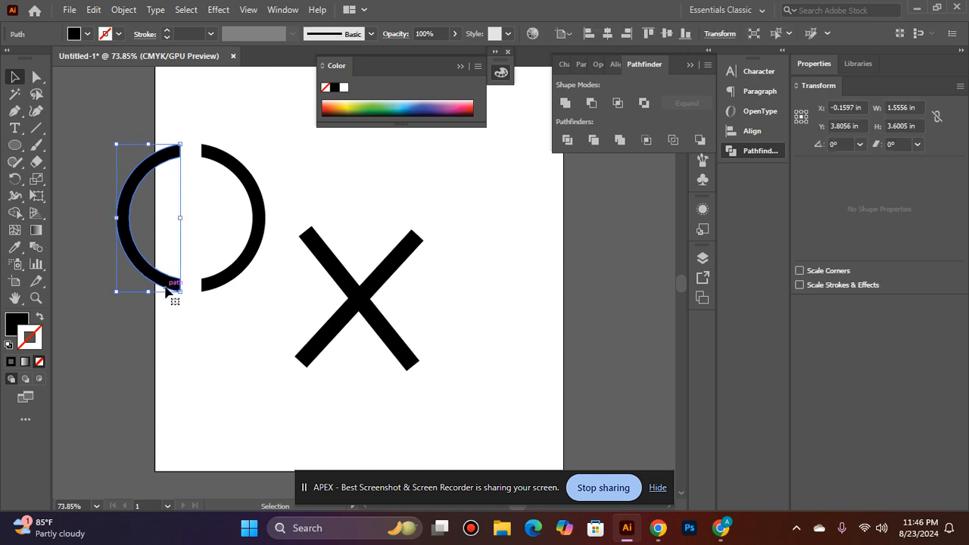
key("Delete")
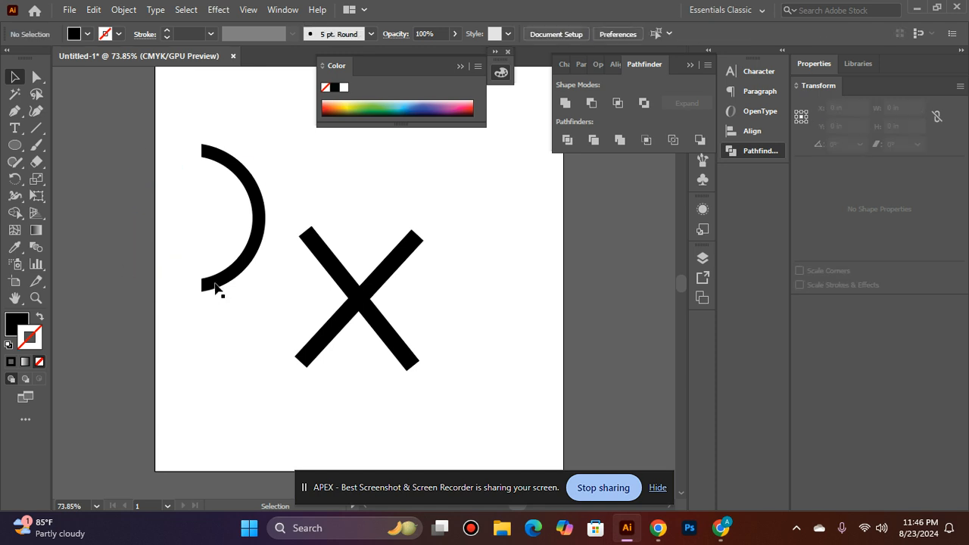
left_click_drag(219, 280, 219, 378)
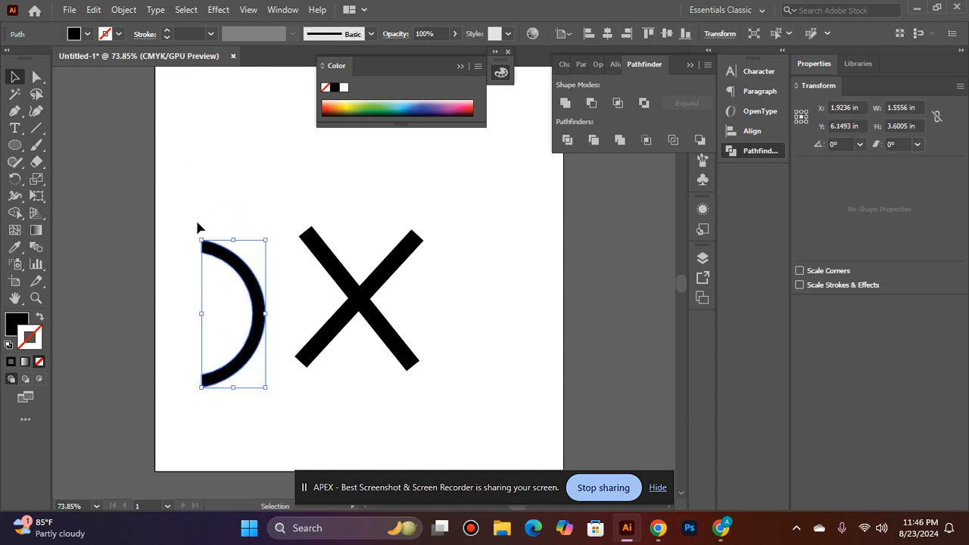
Step: Rotate the half ring 180° so it opens toward the X, and place it just left of the X at mid-height
left_click_drag(199, 231, 274, 382)
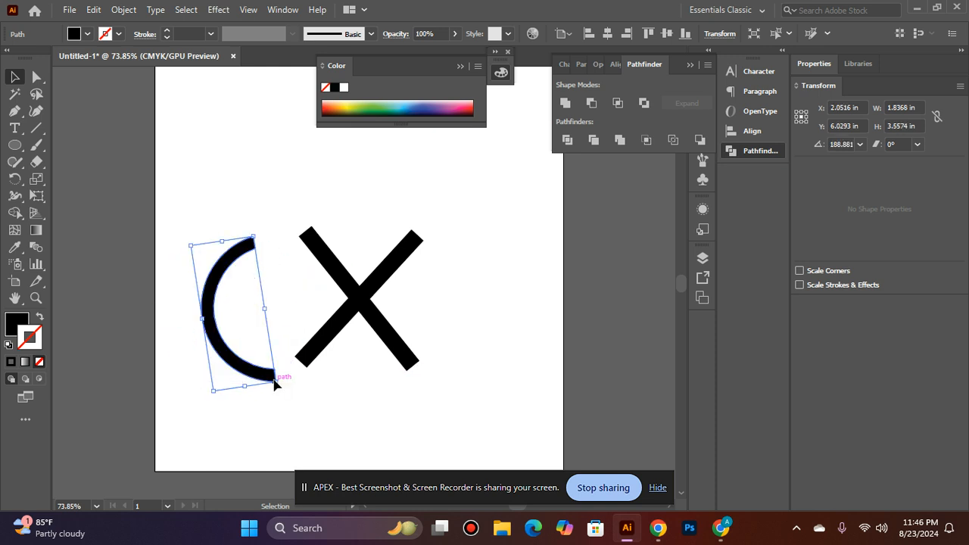
key("ctrl+z")
scroll(273, 379, "up", 1)
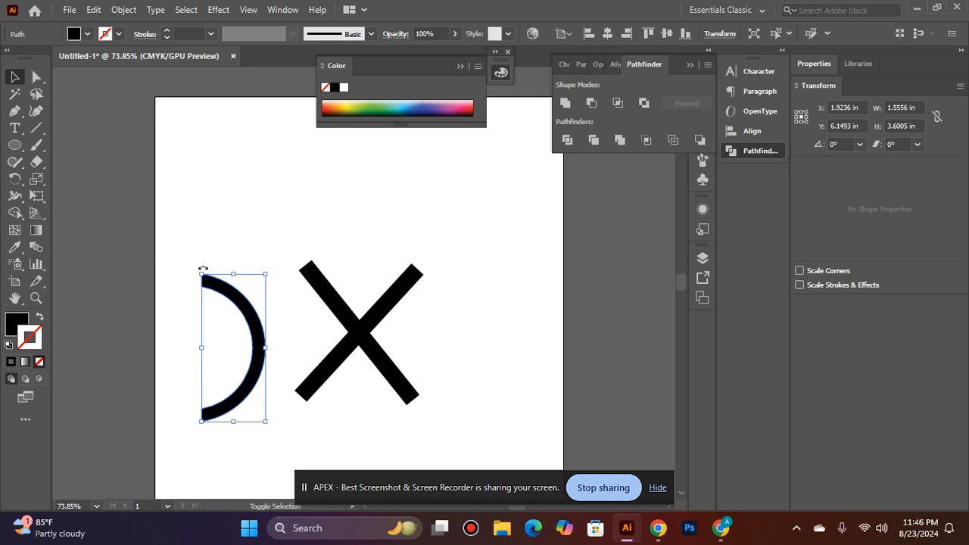
left_click_drag(215, 276, 254, 401)
left_click(245, 448)
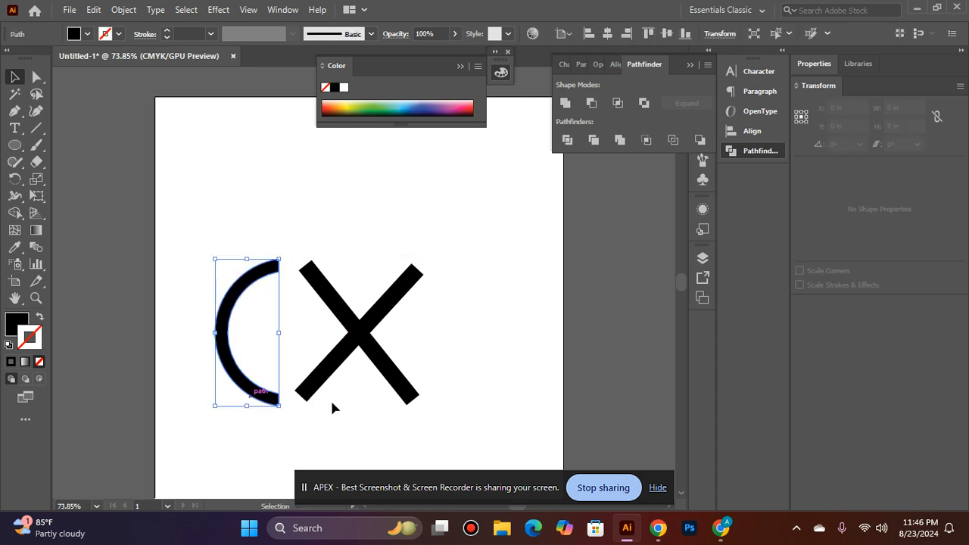
left_click(373, 402)
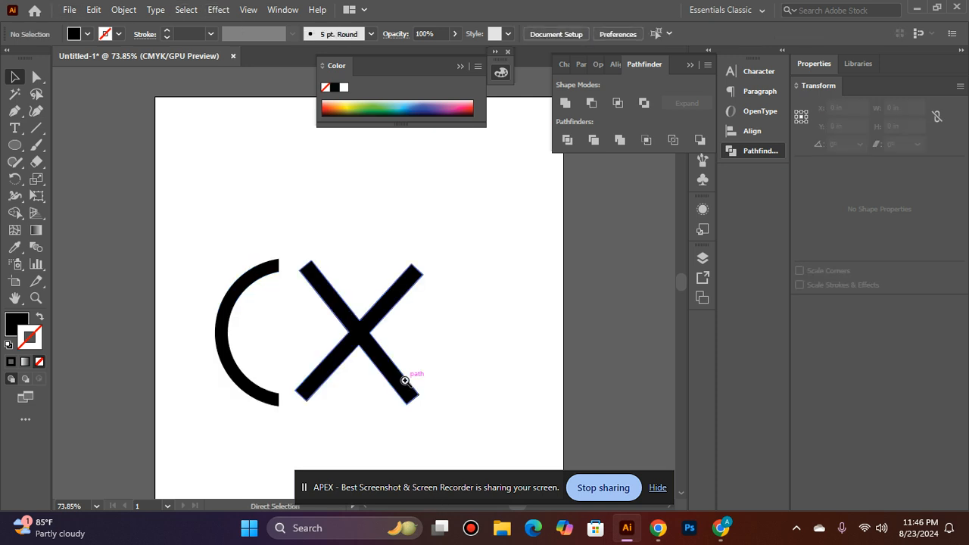
Step: Extend the X's upper-right arm to a slanted tip at about X 7.07 in, Y 3.81 in, moving its other end corner outward too
left_click(405, 378, "ctrl")
left_click(304, 283, "ctrl")
left_click_drag(339, 317, 296, 404)
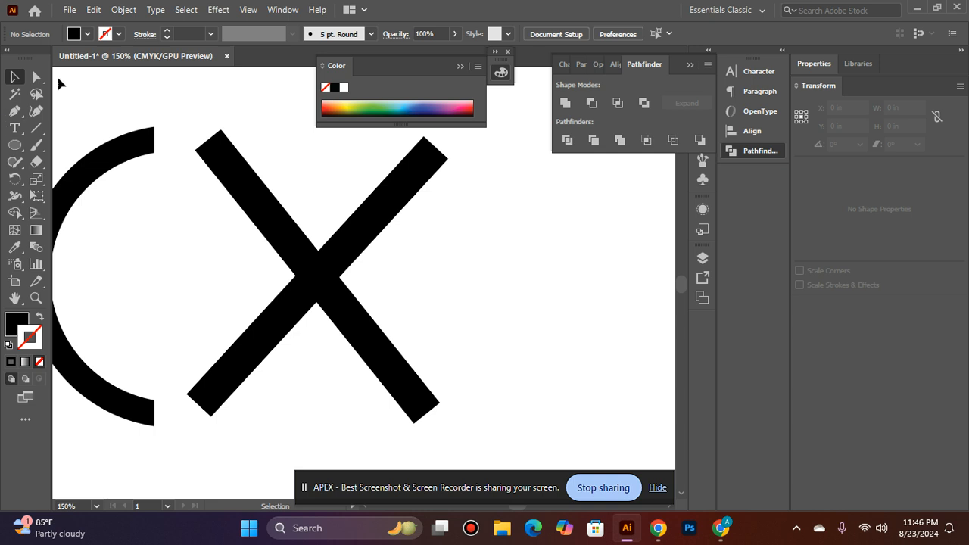
key("a")
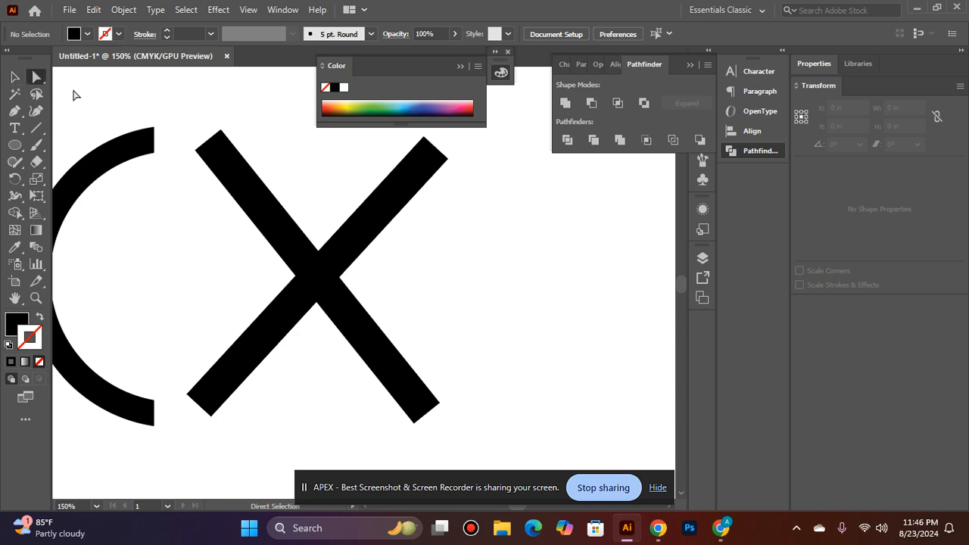
left_click(444, 163)
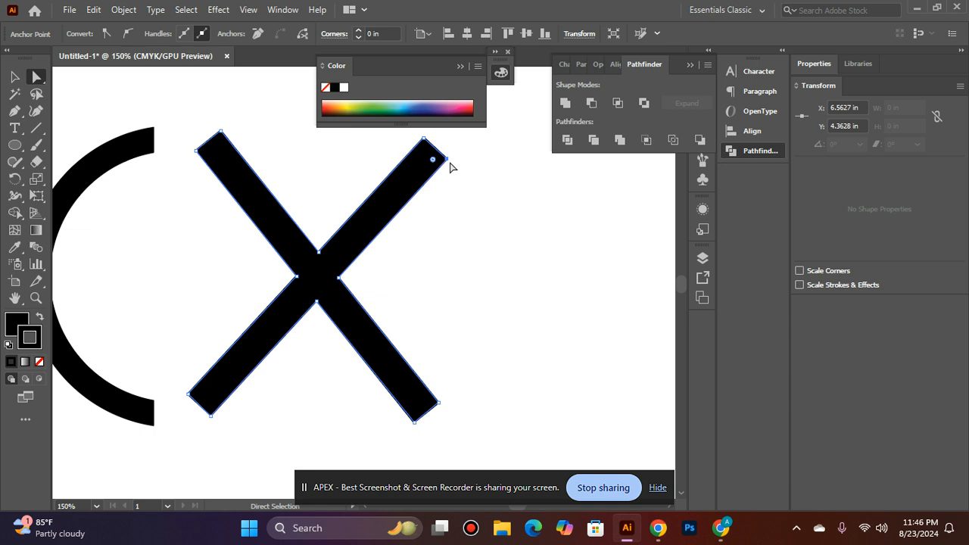
left_click_drag(449, 162, 490, 118)
scroll(504, 160, "up", 2)
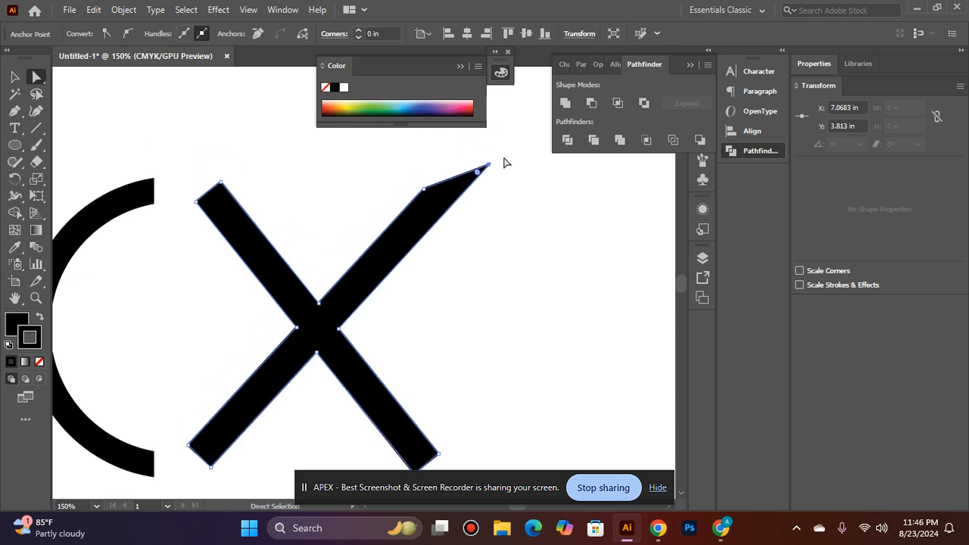
left_click(424, 190)
left_click_drag(424, 191, 444, 173)
left_click(459, 329)
Step: Extend the X's lower-left arm into a slanted tip by moving its two end corners down and to the left
scroll(459, 328, "down", 1)
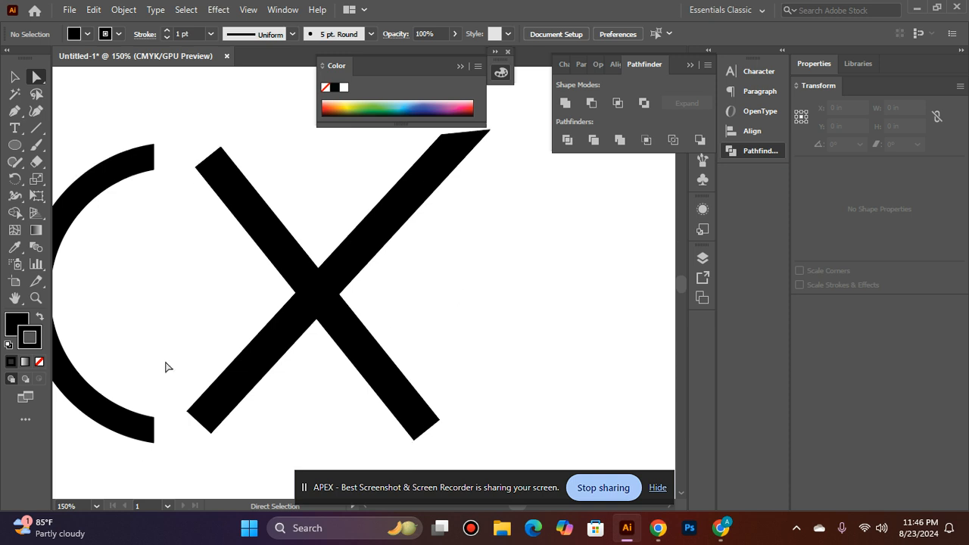
left_click(208, 429)
left_click(211, 433)
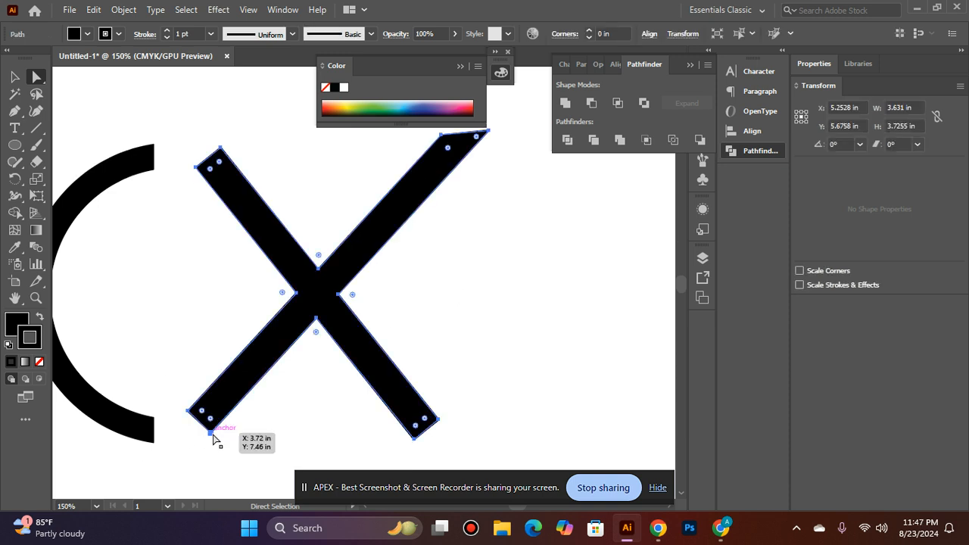
left_click(211, 436)
left_click_drag(210, 436, 173, 473)
mouse_move(191, 417)
left_mouse_down()
mouse_move(174, 428)
mouse_move(182, 422)
left_mouse_up()
left_click(260, 457)
scroll(265, 458, "up", 1)
scroll(265, 459, "down", 6)
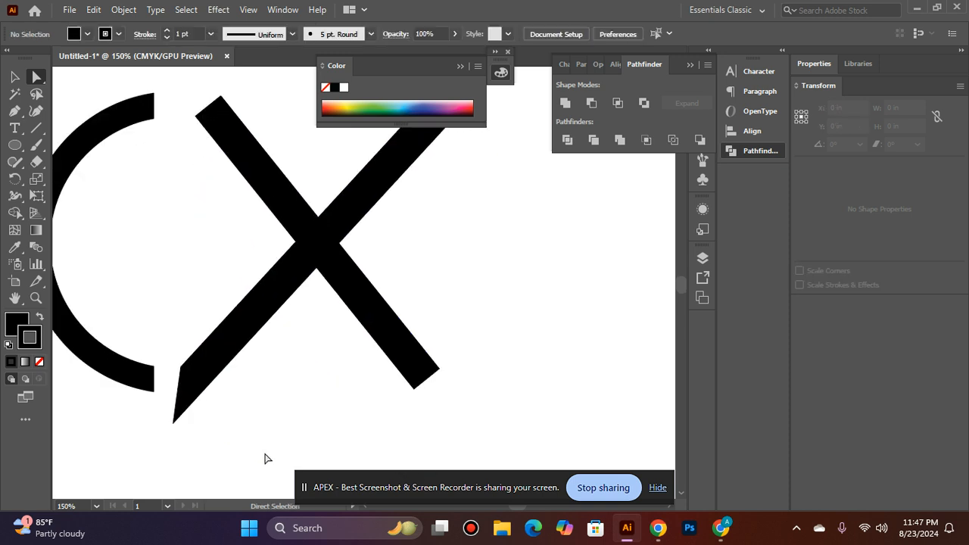
scroll(265, 459, "up", 6)
scroll(265, 458, "down", 2)
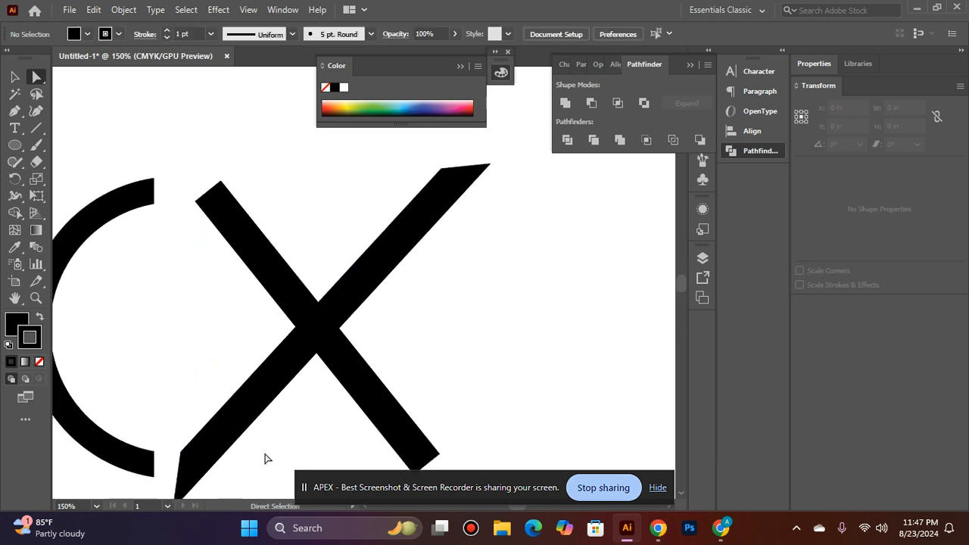
Step: Lengthen the lower-left tip of the X to about X 3.03 in, Y 8.20 in and move its inner corner outward along the bar
left_click(190, 459)
scroll(189, 462, "down", 2)
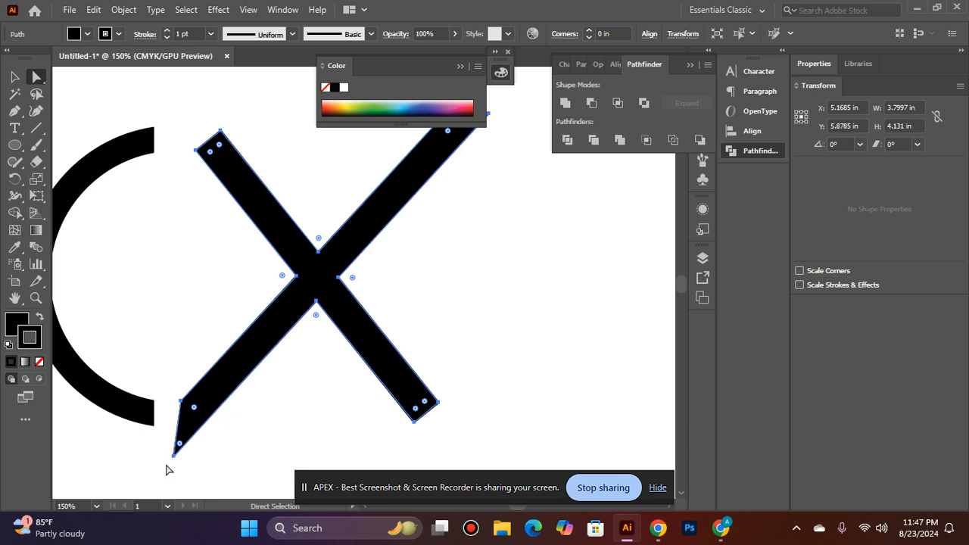
left_click_drag(174, 454, 154, 480)
left_click(155, 478)
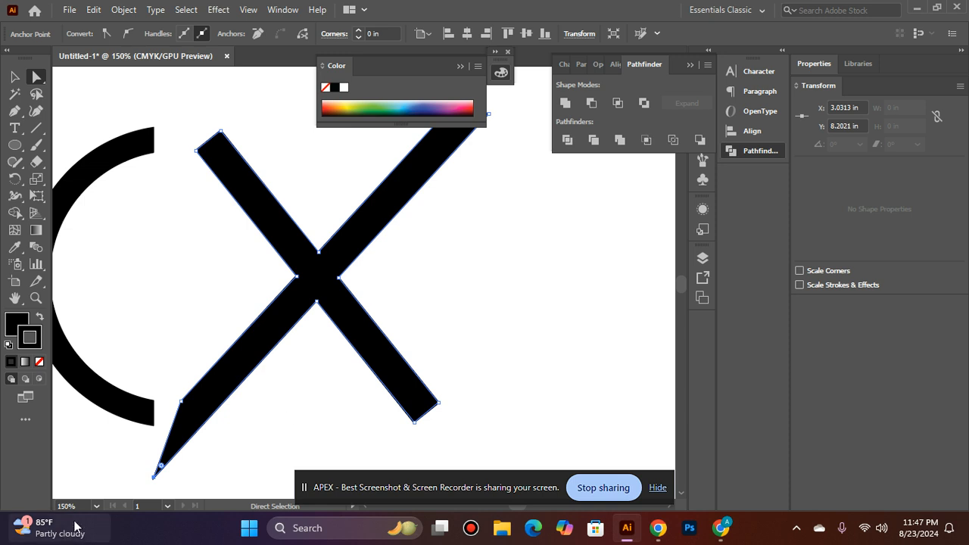
scroll(181, 398, "down", 2)
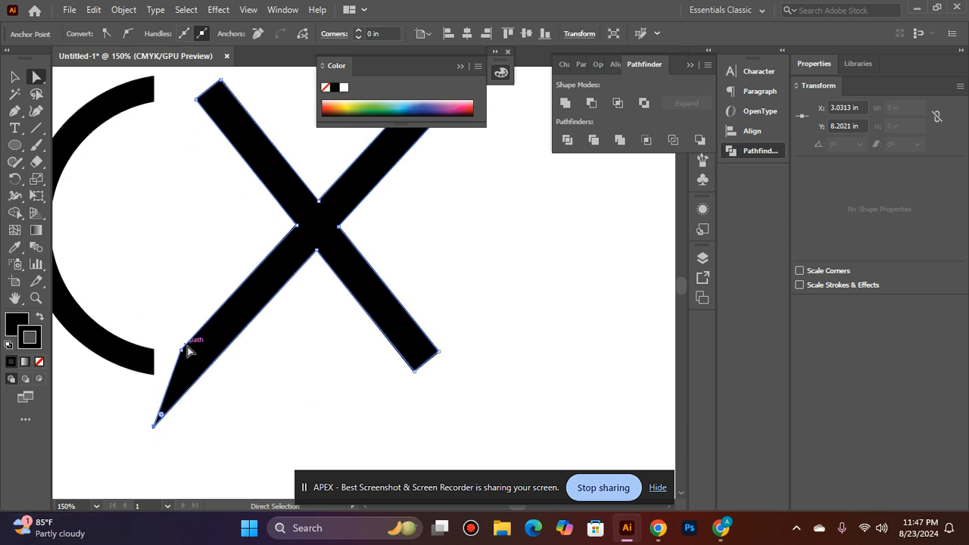
left_click_drag(182, 350, 168, 367)
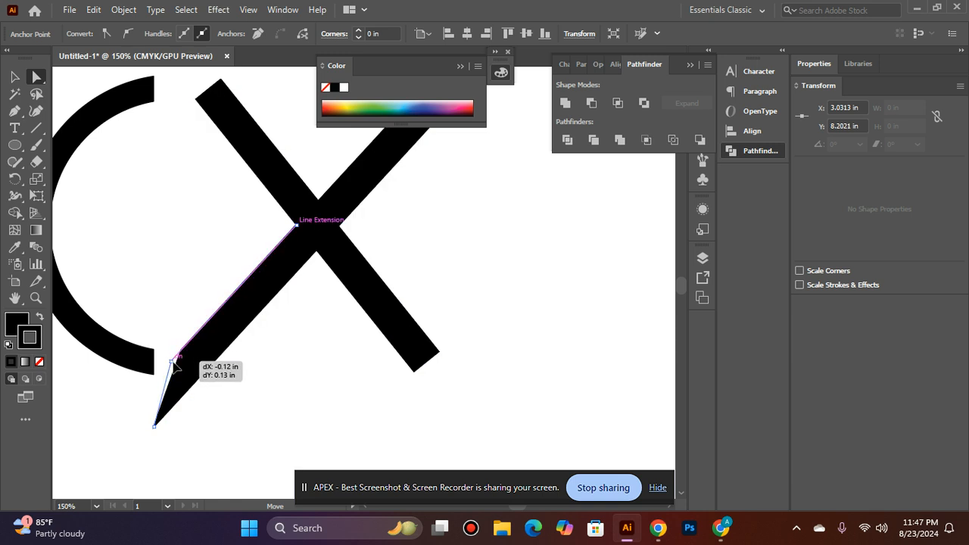
left_click_drag(174, 364, 174, 364)
left_click(311, 439)
scroll(311, 439, "up", 3)
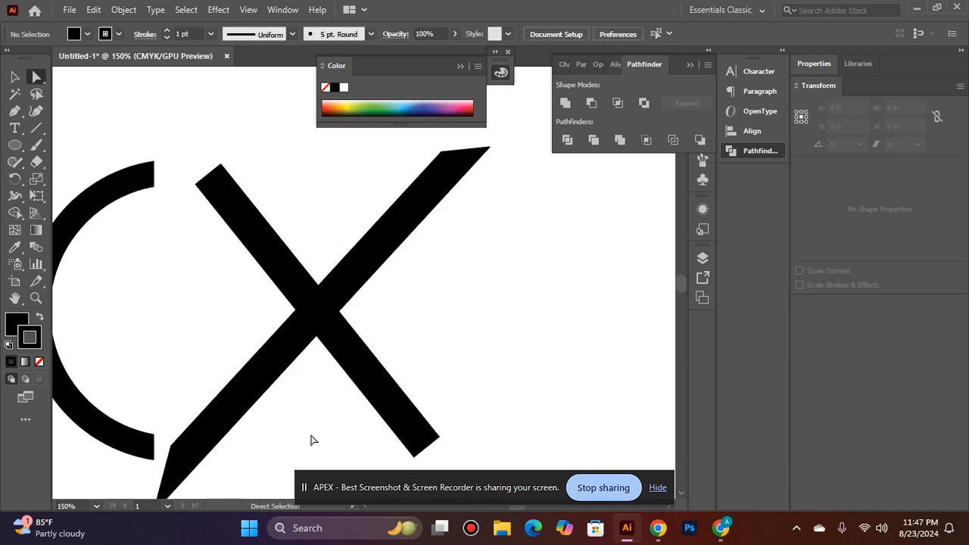
scroll(292, 400, "down", 2)
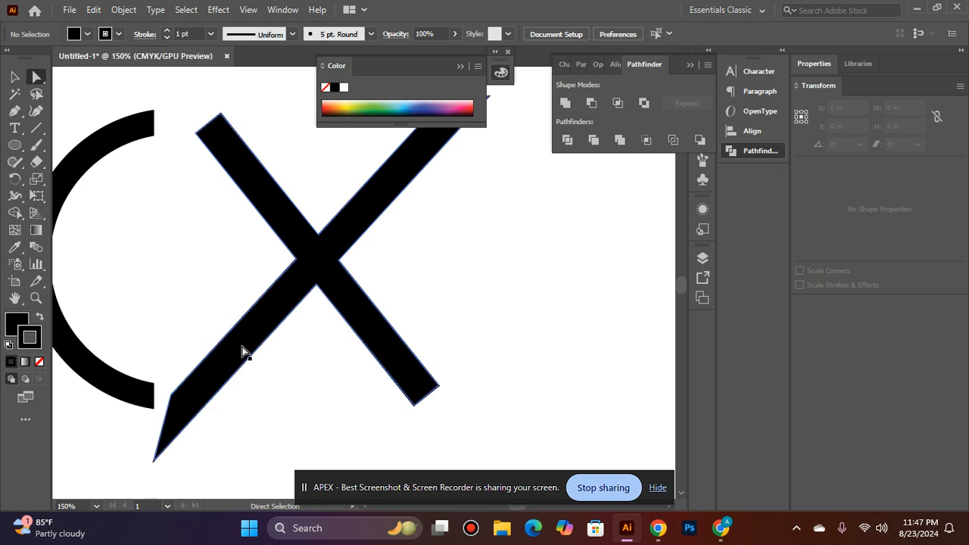
Step: Try rounding the end corner of the X's upper-left arm to about 0.27 in, and undo that rounding
left_click(254, 178)
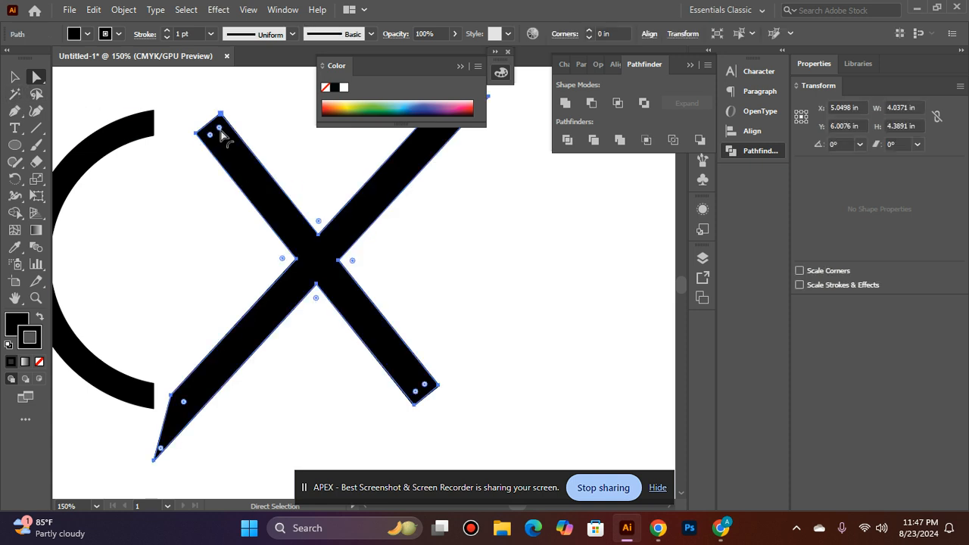
mouse_move(220, 134)
left_mouse_down()
mouse_move(233, 155)
mouse_move(216, 125)
mouse_move(258, 158)
mouse_move(224, 151)
left_mouse_up()
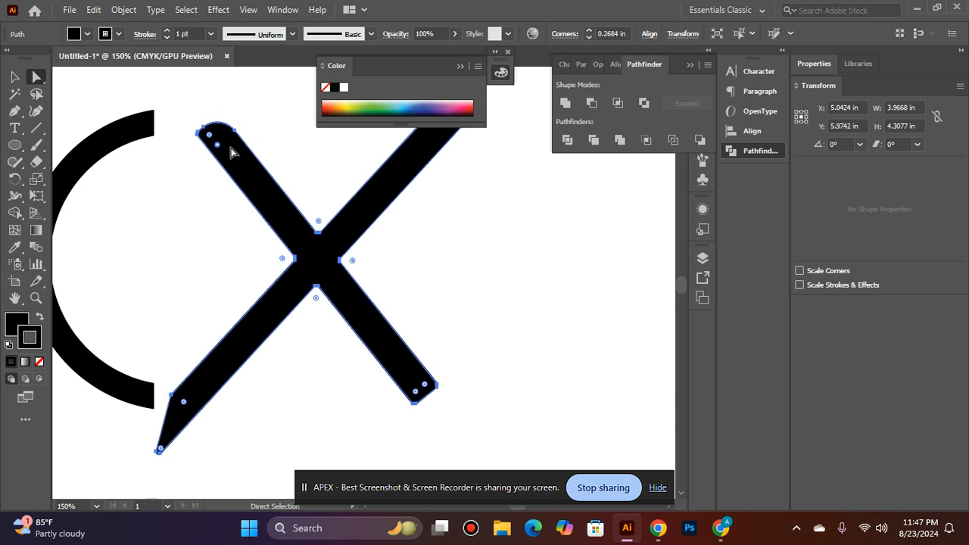
left_click(201, 279)
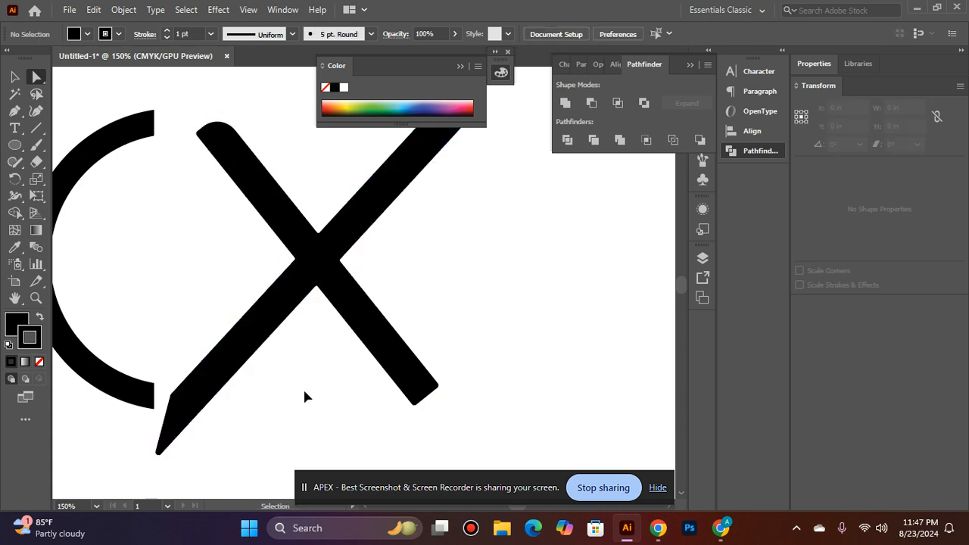
key("ctrl+z")
left_click(197, 192)
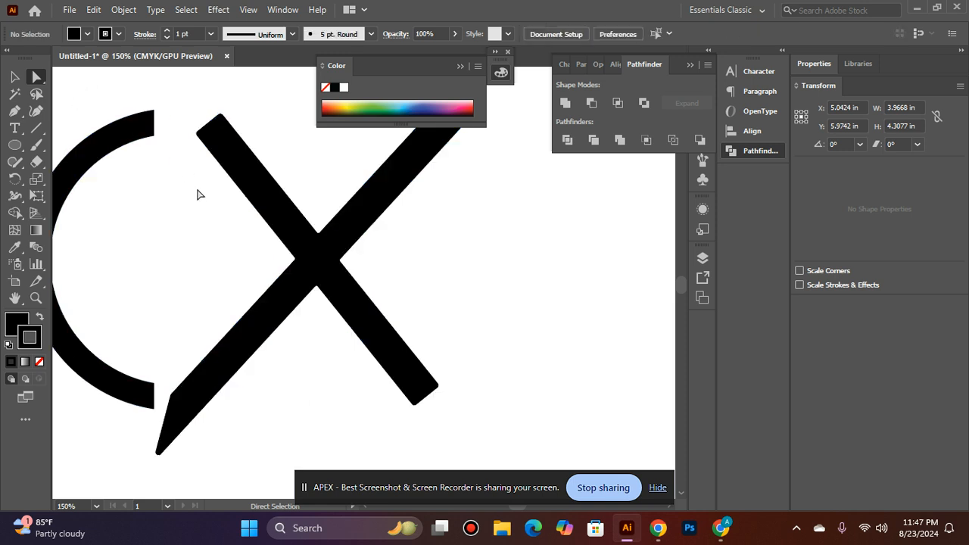
left_click(213, 136)
right_click(219, 131)
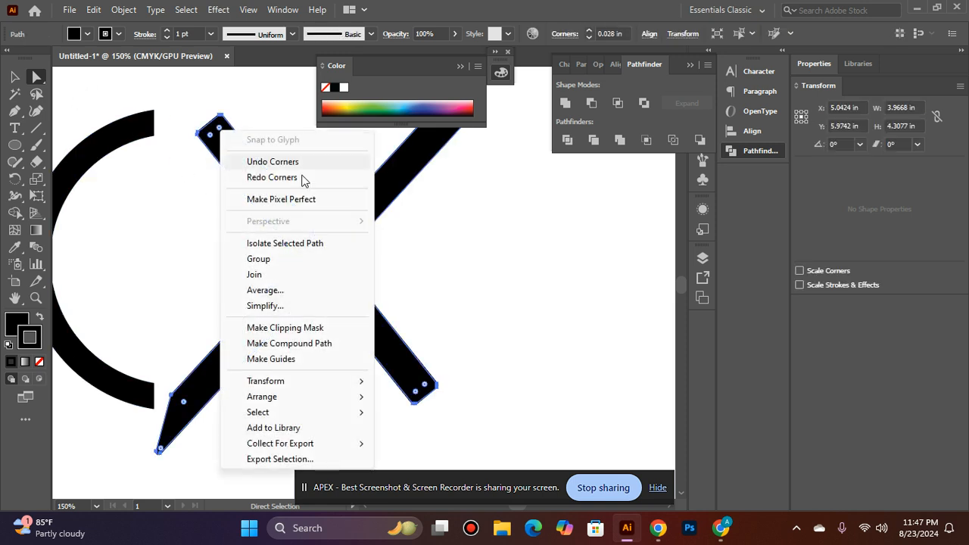
left_click(394, 307)
key("ctrl+z")
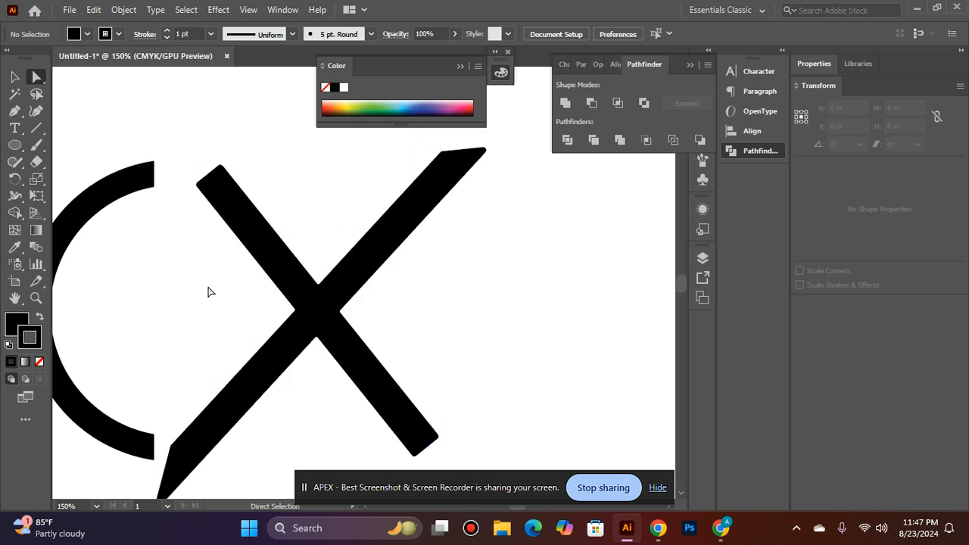
Step: Try a 0.215 in corner radius on the upper-left arm's end, and undo all corner rounding on the X
left_click(221, 216)
right_click(224, 222)
left_click(166, 310)
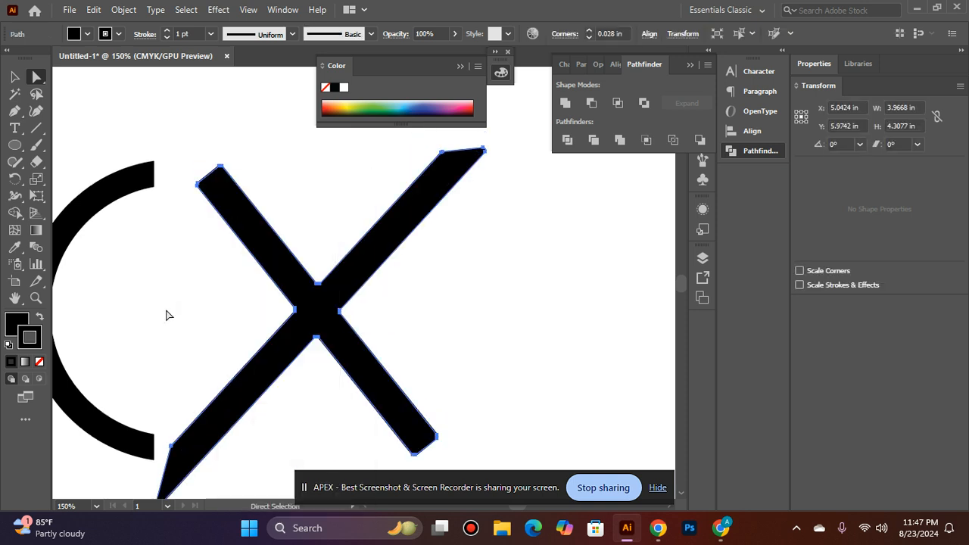
left_click(221, 181)
left_click_drag(220, 180, 230, 195)
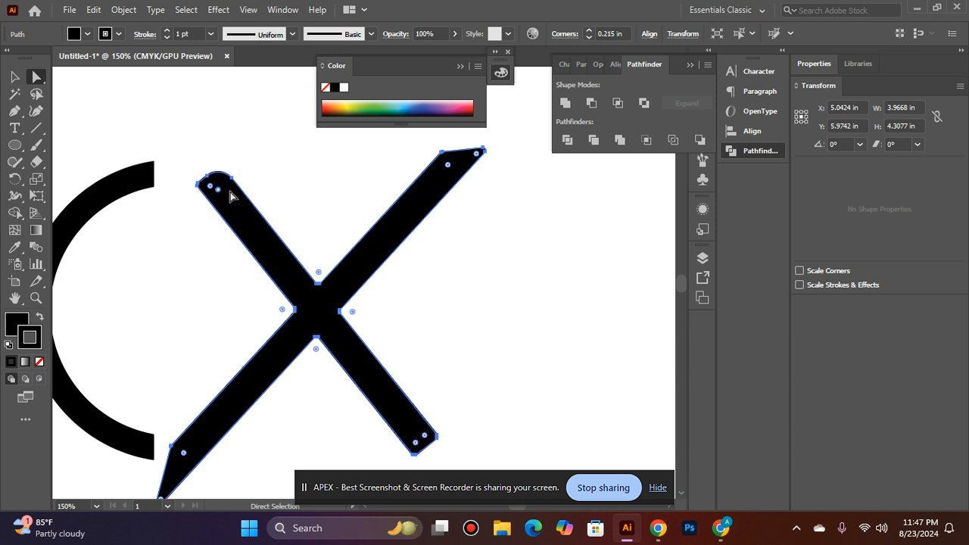
left_click(229, 309)
scroll(227, 309, "down", 2)
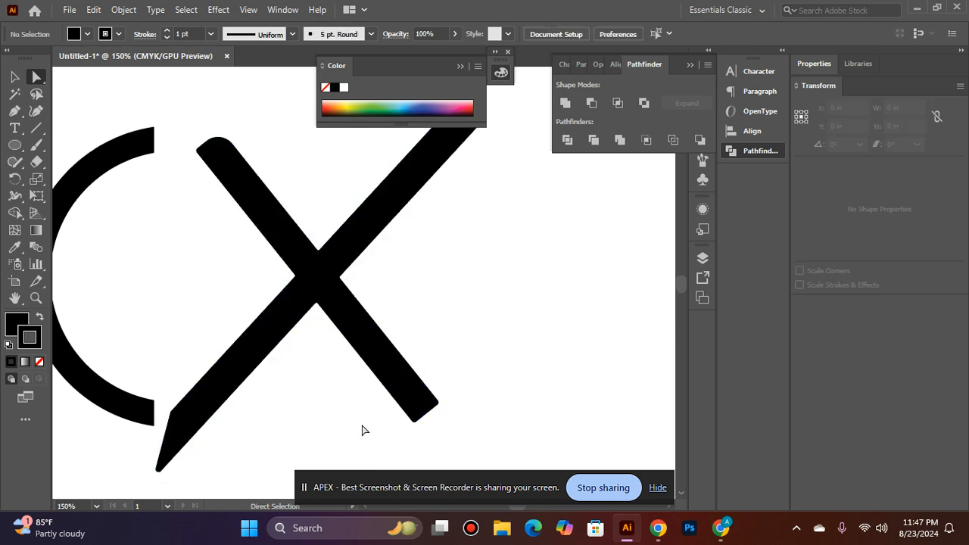
scroll(362, 430, "up", 2)
key("ctrl+z")
key("ctrl+z")
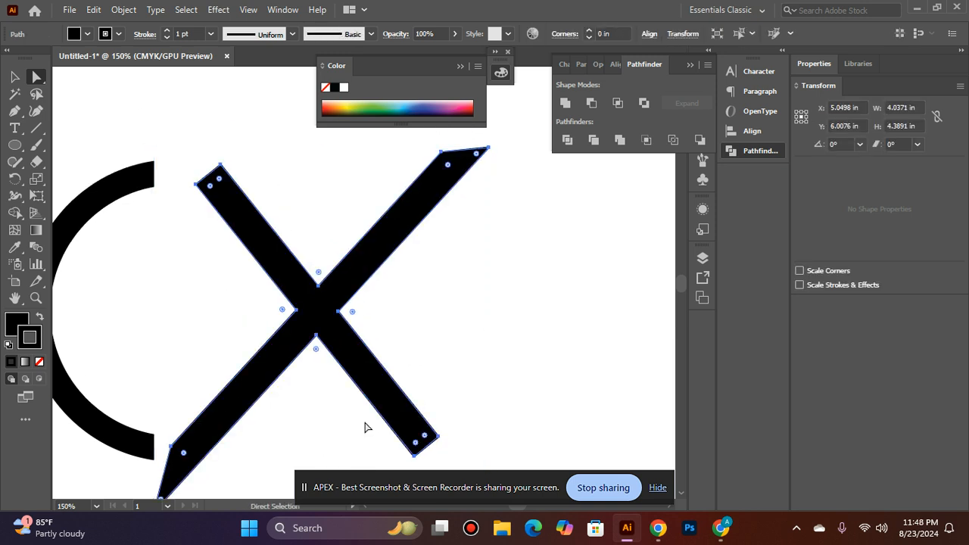
Step: Undo the last corner move on the X's lower-left tip, and try rounding one corner of the upper-left arm's end
key("ctrl+z")
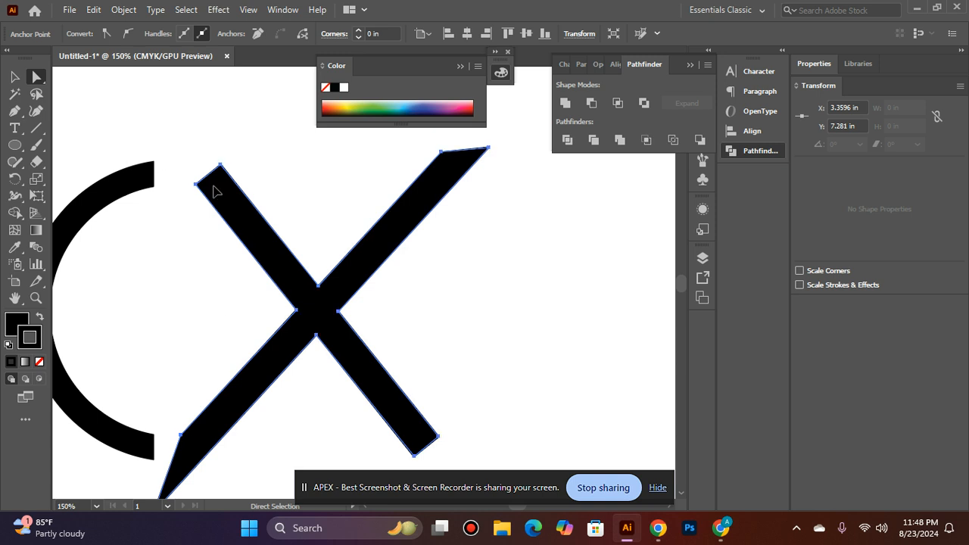
left_click(224, 183)
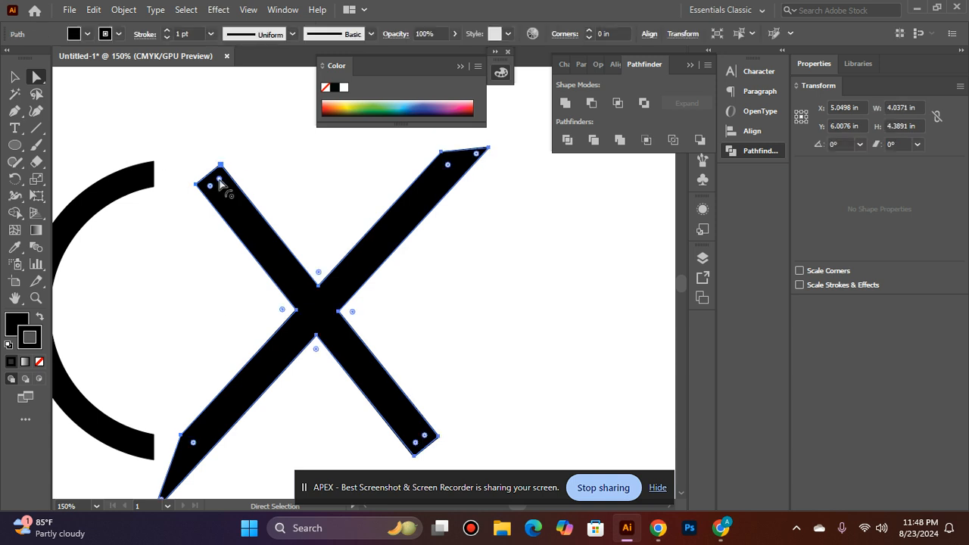
left_click_drag(220, 184, 201, 192)
left_click(197, 256)
scroll(197, 256, "down", 1)
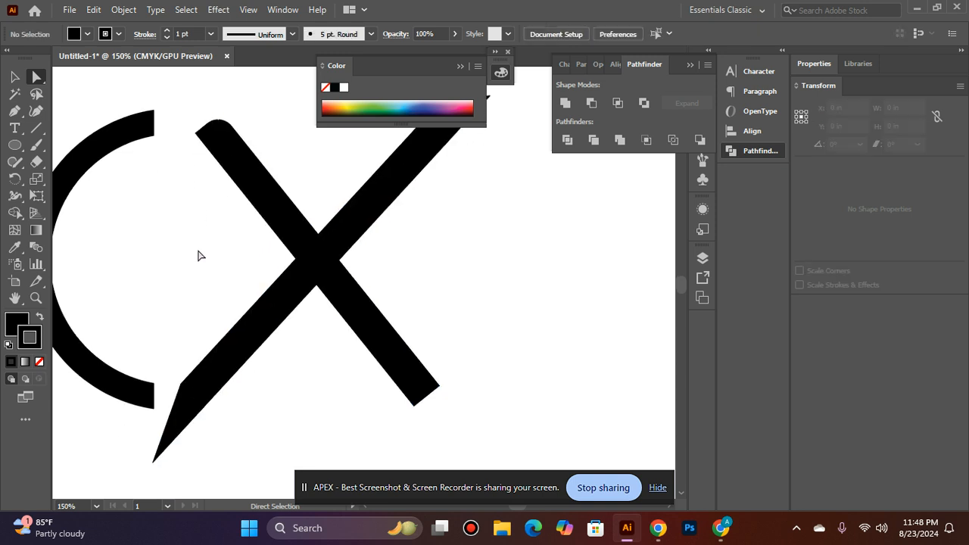
Step: Try rounding the X's other corners from the upper-left arm's end, and undo all corner rounding
left_click(218, 150)
left_click_drag(217, 146, 194, 196)
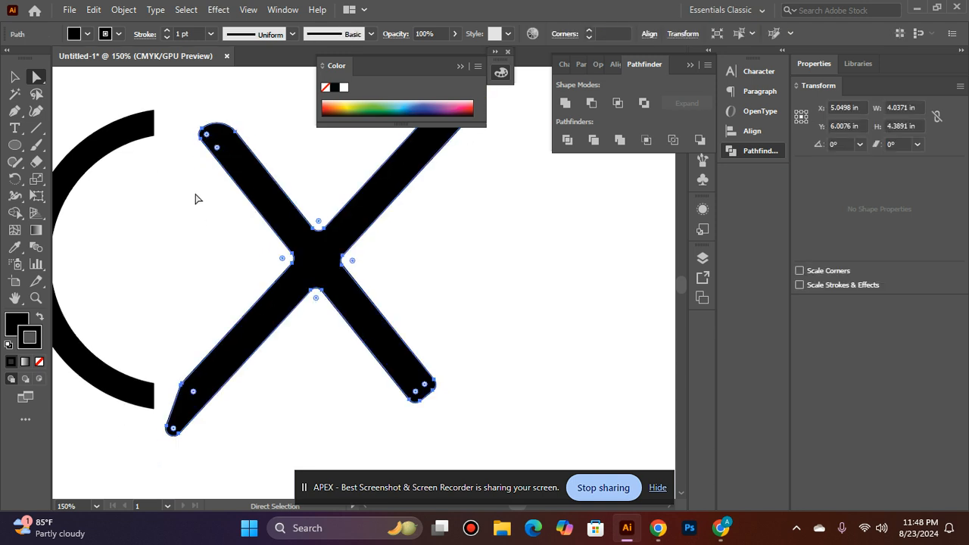
left_click(204, 205)
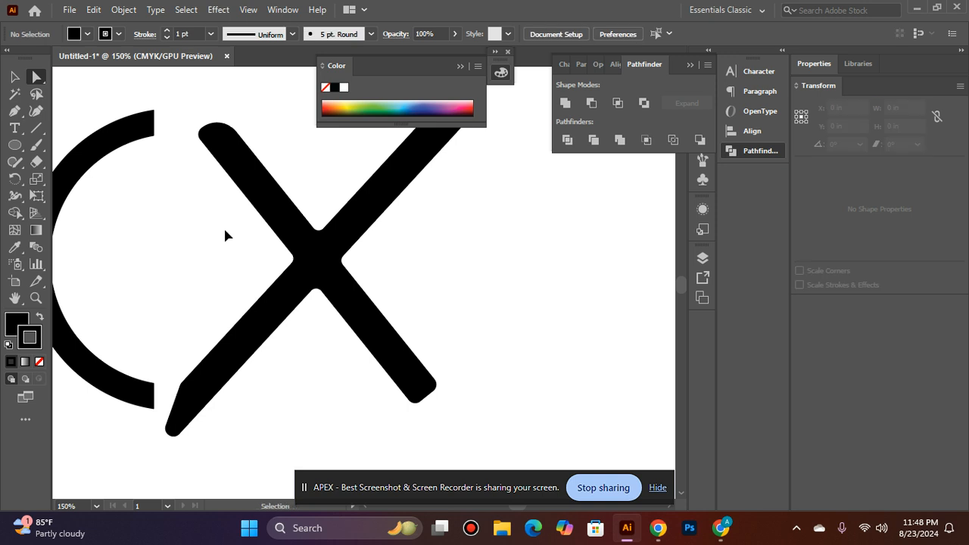
key("ctrl+z")
key("ctrl+z")
key("ctrl+z")
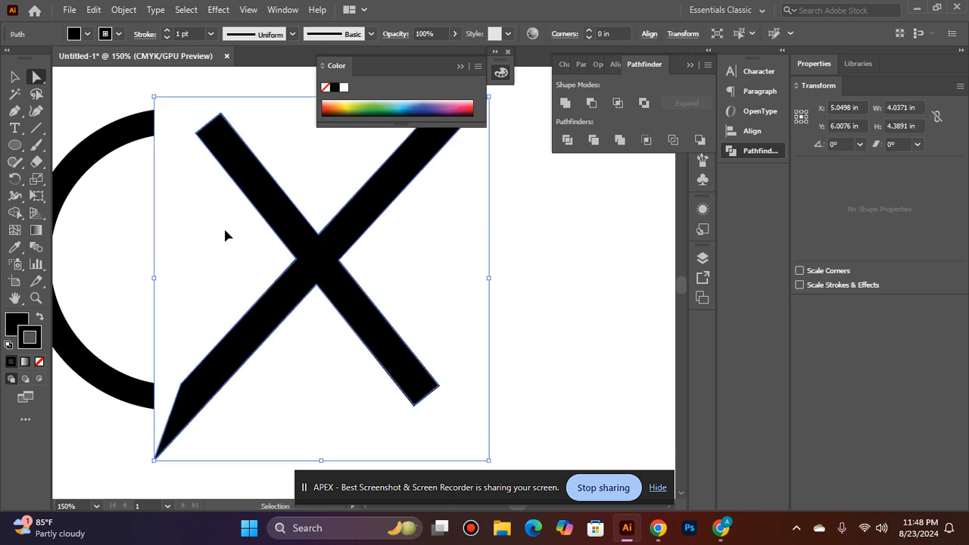
right_click(225, 236)
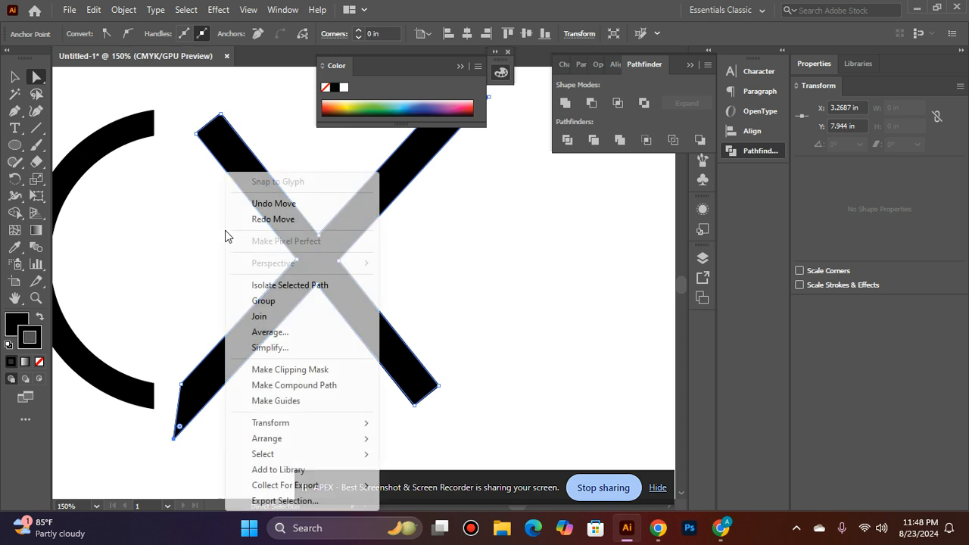
left_click(173, 270)
left_click(266, 187)
right_click(267, 187)
left_click(217, 277)
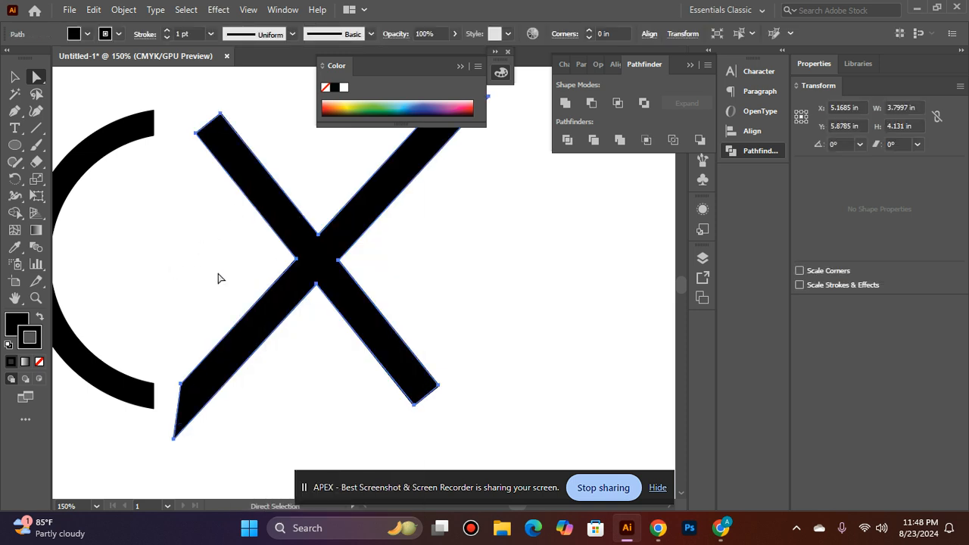
Step: Try a corner radius of about 0.19 in on the X, and undo it together with the lower-left tip's extension
left_click(220, 144)
left_click_drag(220, 132, 169, 151)
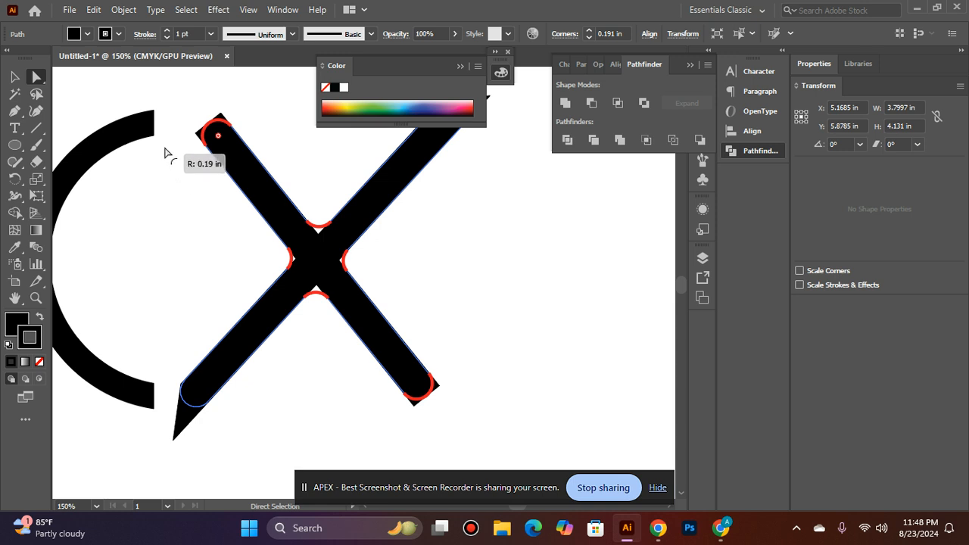
left_click(194, 258)
key("ctrl+z")
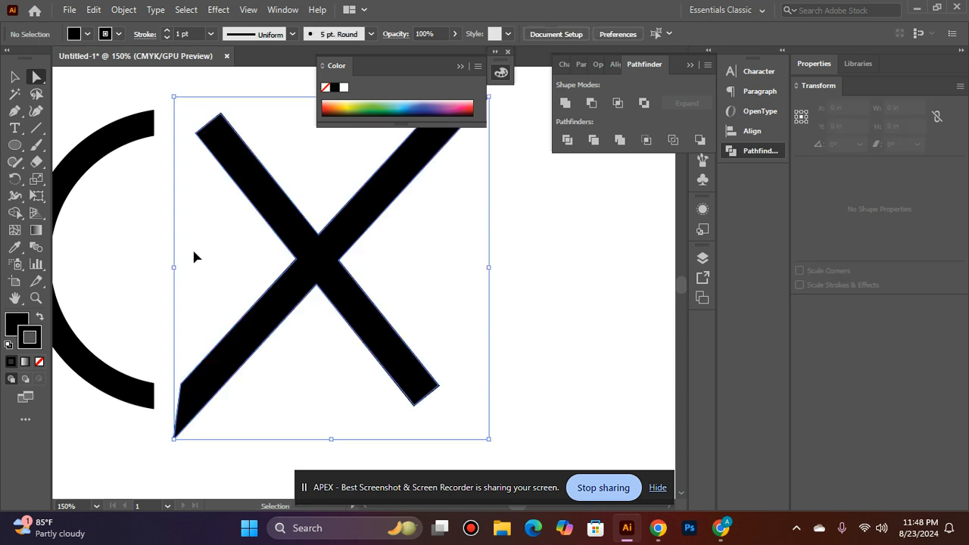
key("ctrl+z")
key("z")
key("ctrl+z")
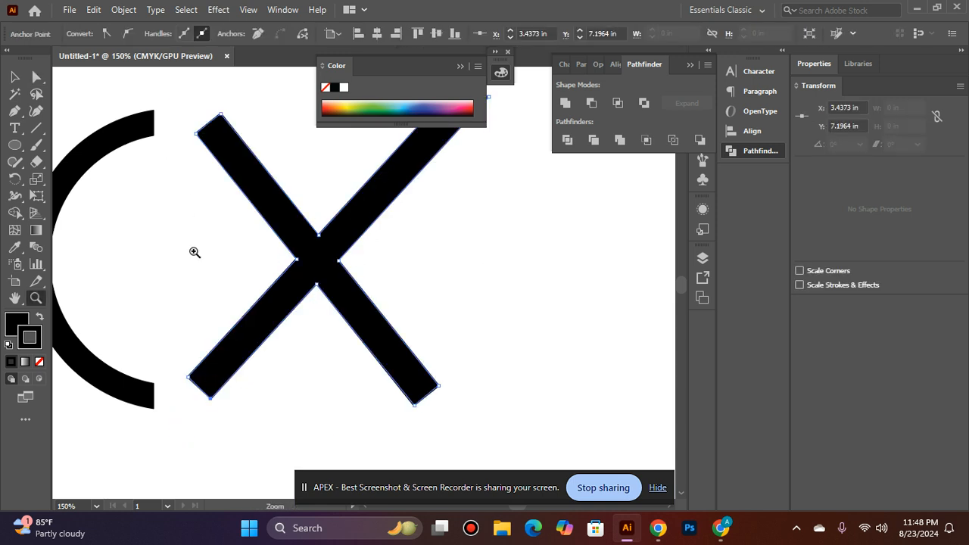
scroll(249, 202, "up", 2)
right_click(256, 205)
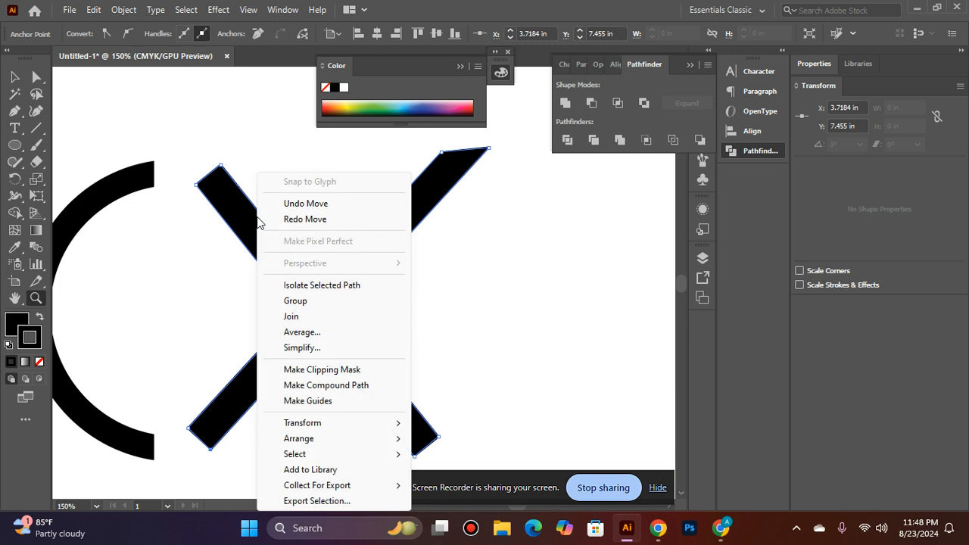
left_click(234, 289)
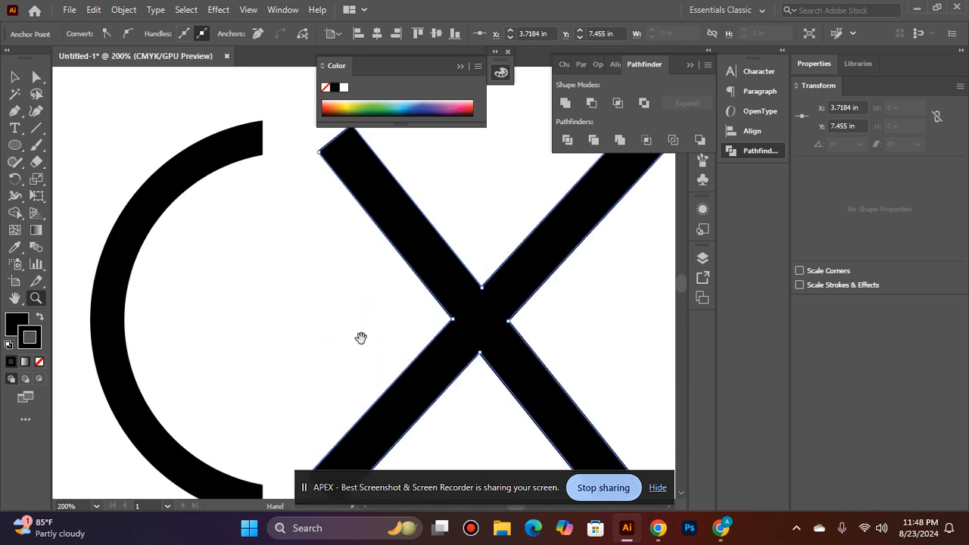
left_click_drag(362, 339, 215, 363)
right_click(227, 365)
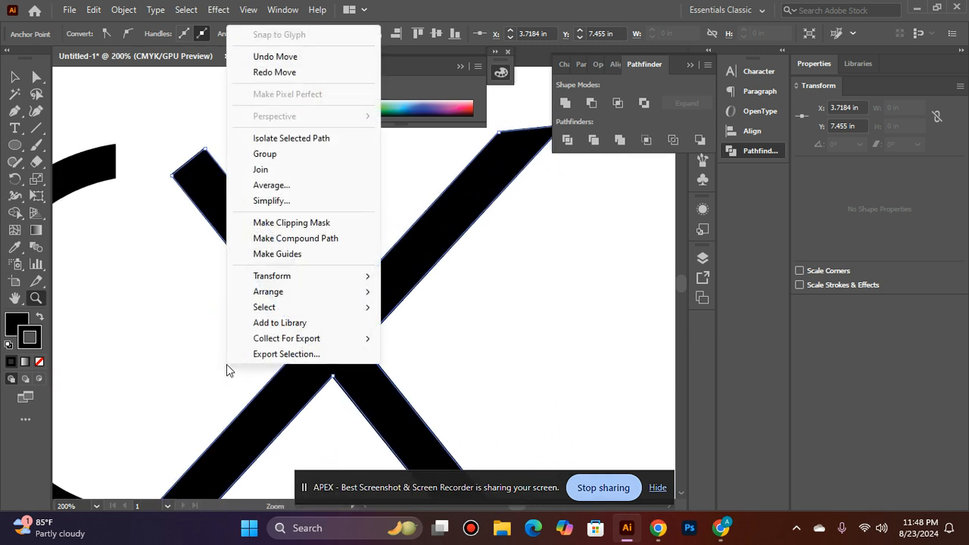
left_click(164, 238)
key("ctrl+0")
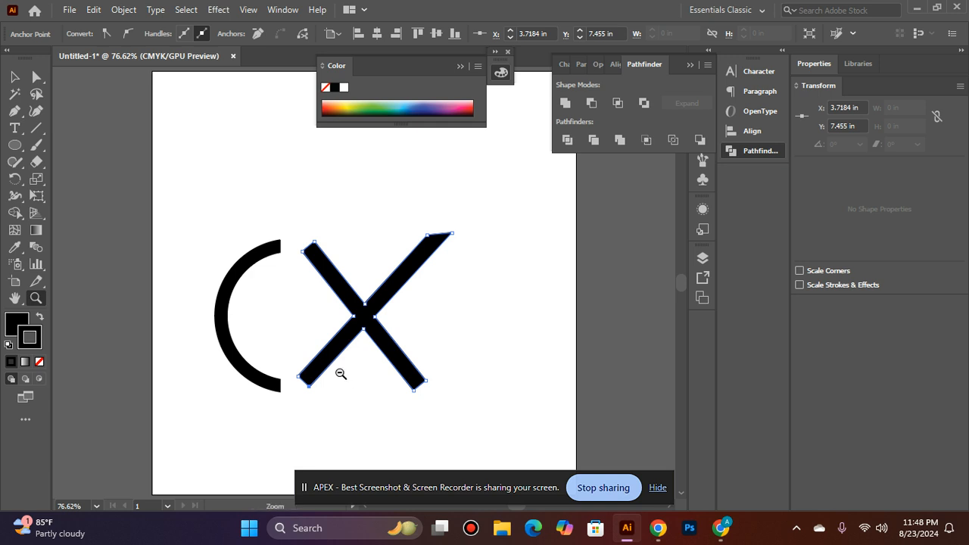
left_click(341, 374, "alt")
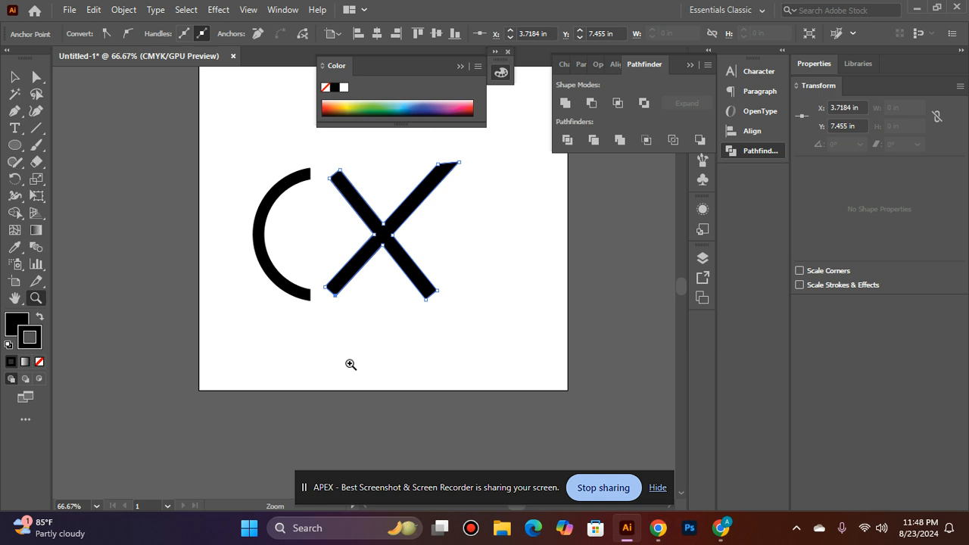
left_click(364, 263)
left_click(398, 303)
left_click_drag(358, 280, 375, 414)
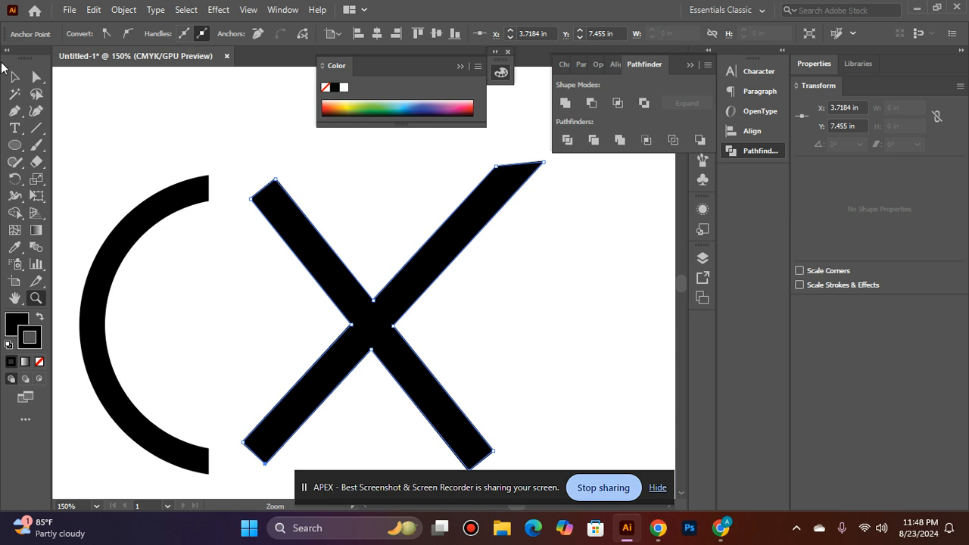
Step: Delete the entire X shape beside the C-shaped half ring
left_click(13, 76)
right_click(173, 173)
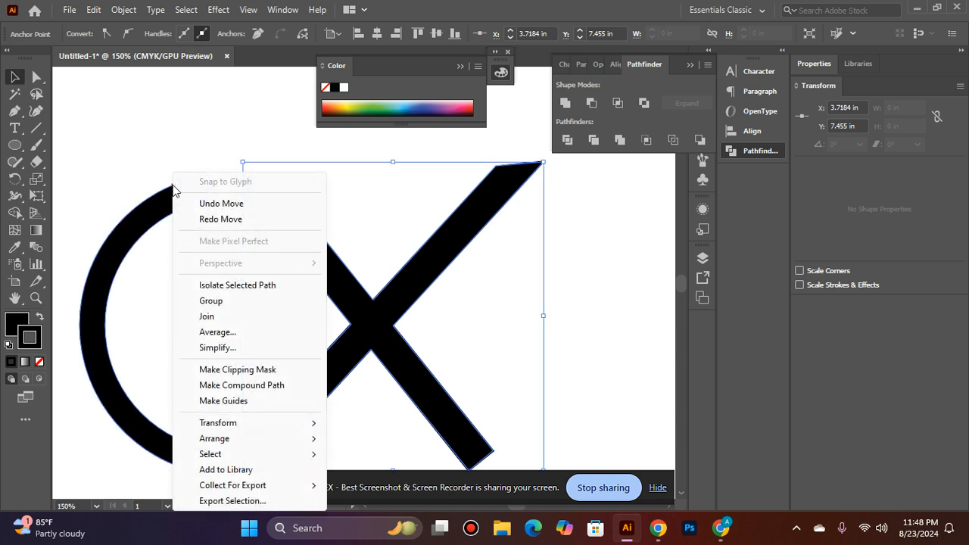
left_click(162, 358)
left_click(357, 298)
right_click(361, 329)
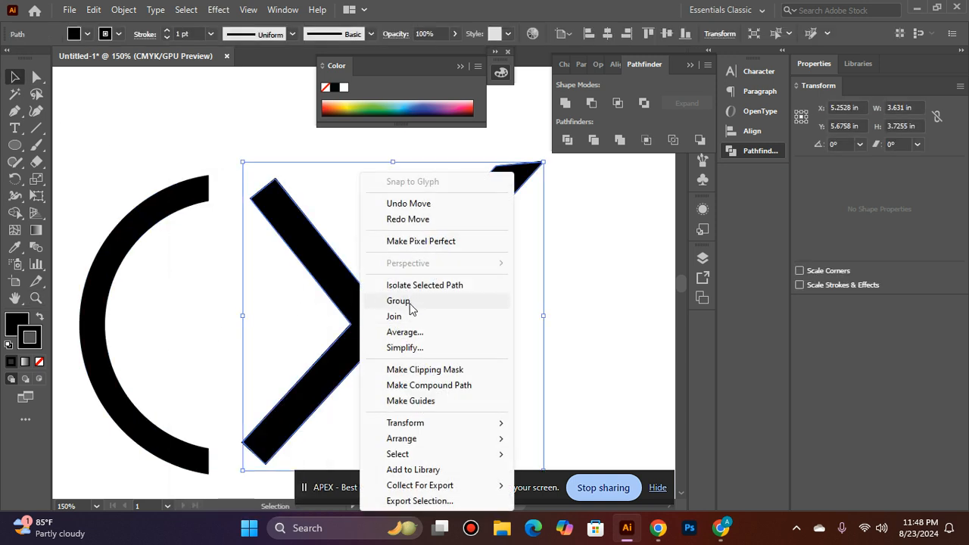
left_click(204, 339)
left_click_drag(372, 316, 388, 308)
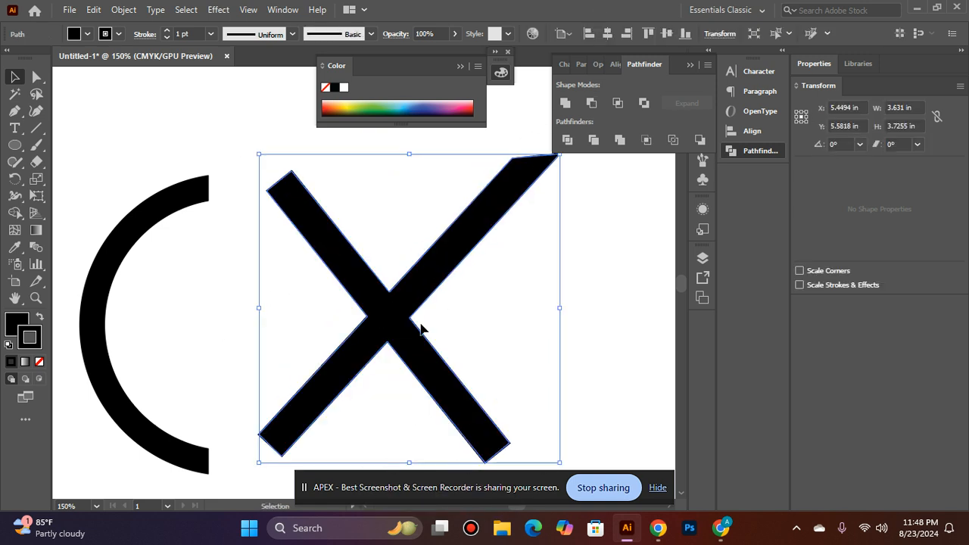
key("Delete")
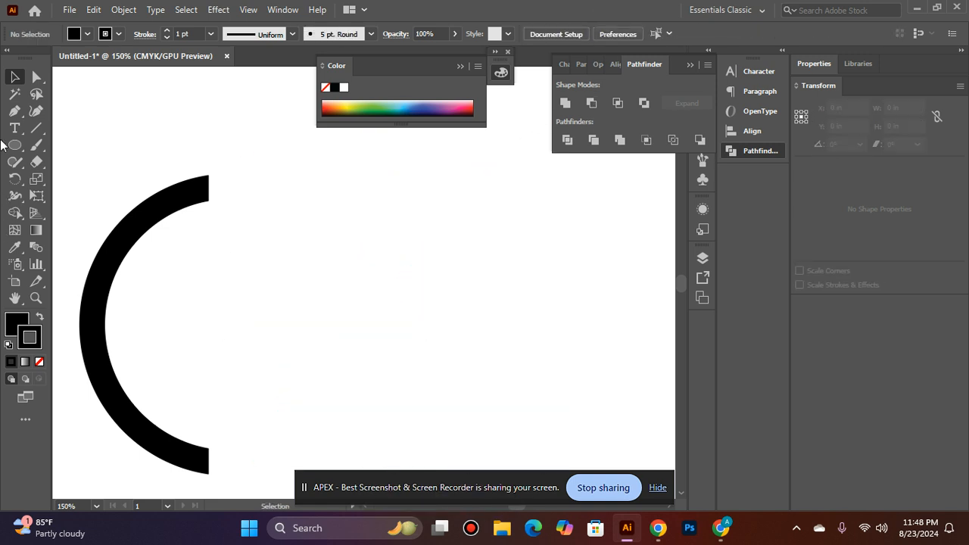
Step: Draw a black vertical bar about 0.31 in wide and 2.82 in tall beside the C, and duplicate it just to its right
left_click_drag(15, 151, 68, 144)
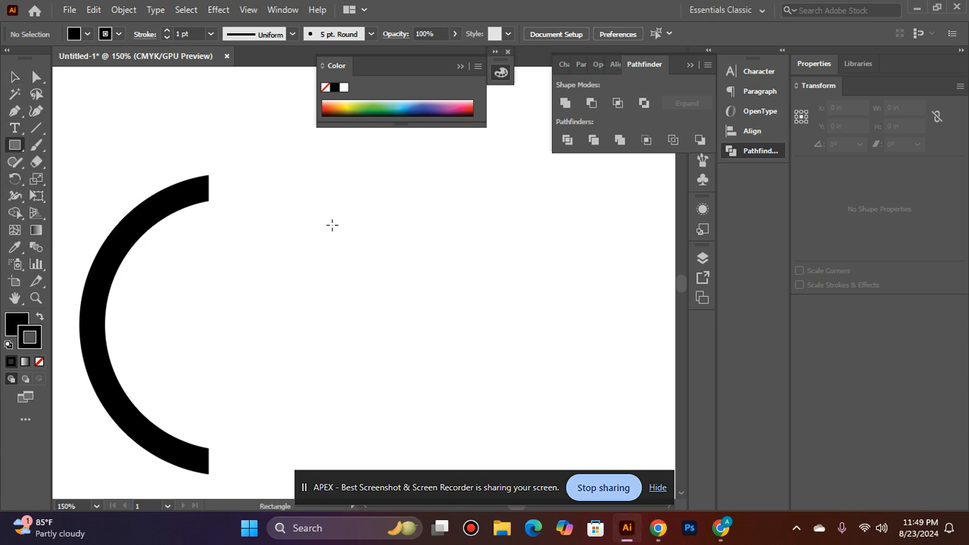
left_click_drag(342, 219, 368, 454)
left_click(15, 77)
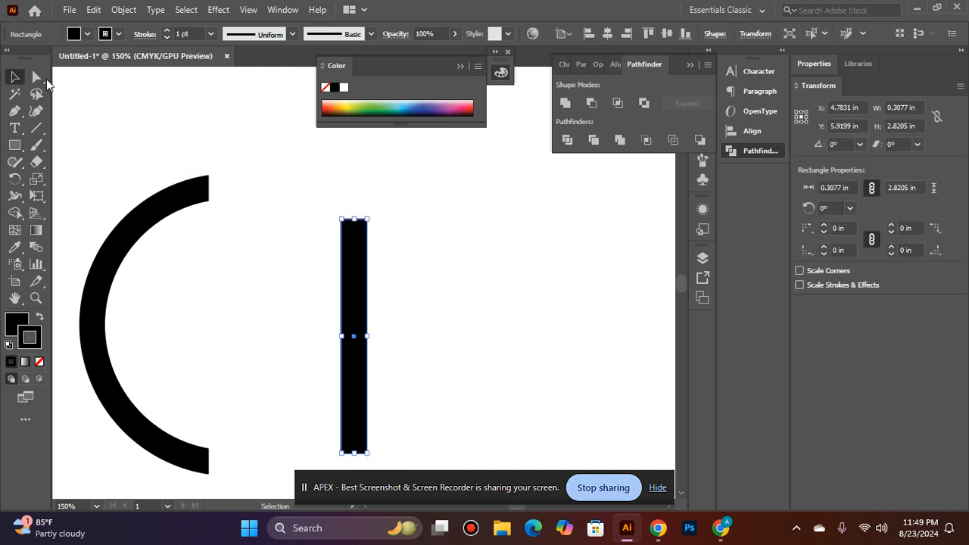
left_click_drag(360, 327, 399, 324)
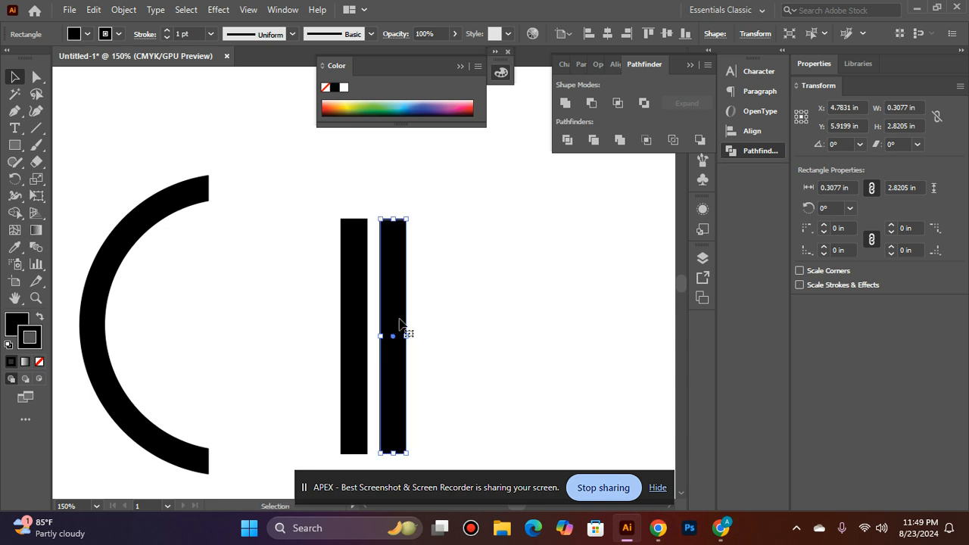
Step: Rotate the duplicate bar to about 327° and the original bar to about 35°, and cross them into an X
left_click_drag(413, 215, 452, 261)
left_click(350, 265)
left_click_drag(336, 214, 262, 231)
left_click_drag(384, 361, 405, 363)
left_click_drag(409, 420, 477, 412)
left_click(437, 439)
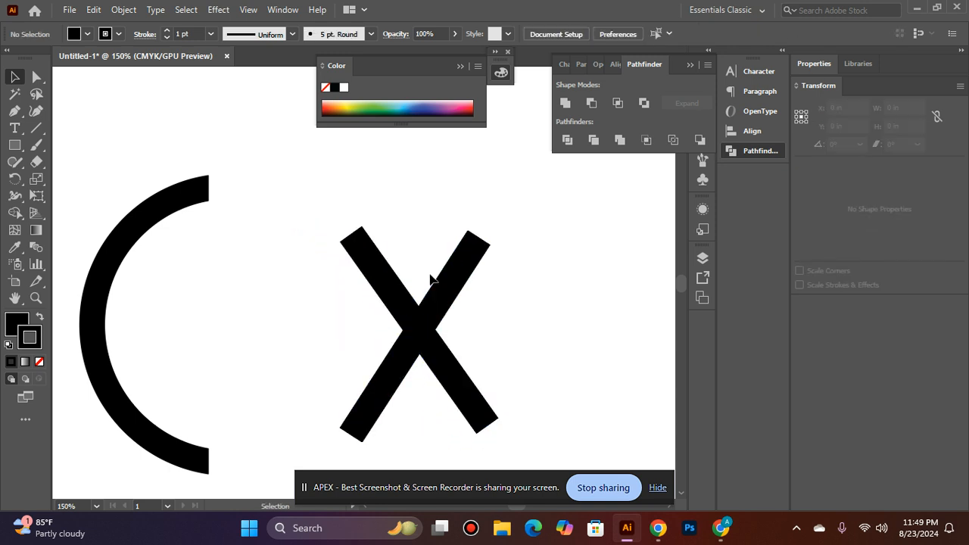
Step: Tilt the X's lower-left to upper-right bar further, to a rotation of about 320°
left_click(456, 269)
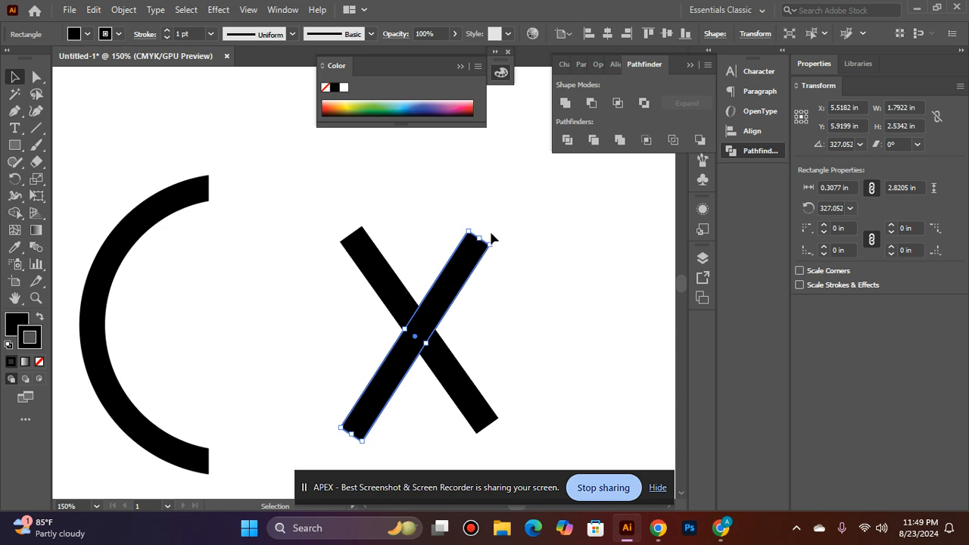
left_click_drag(490, 240, 503, 255)
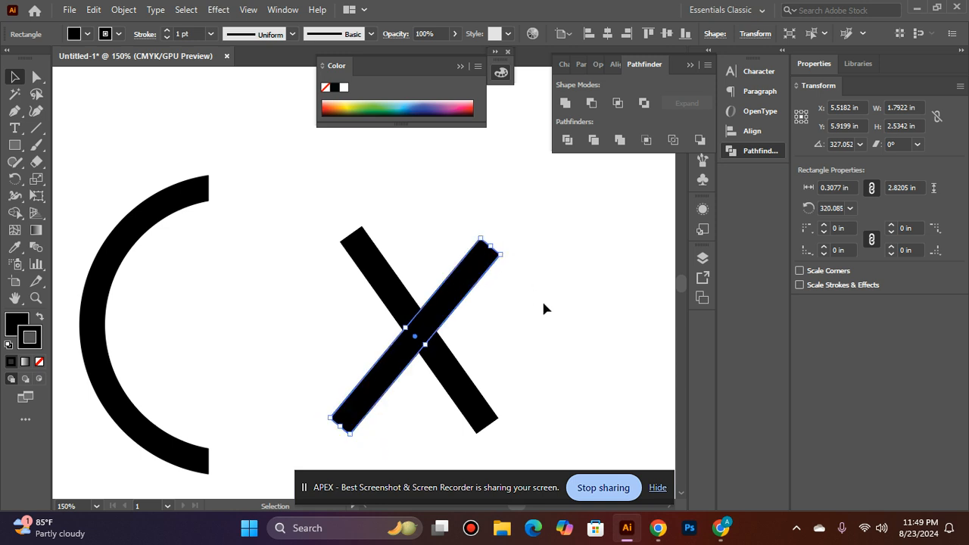
left_click(543, 306)
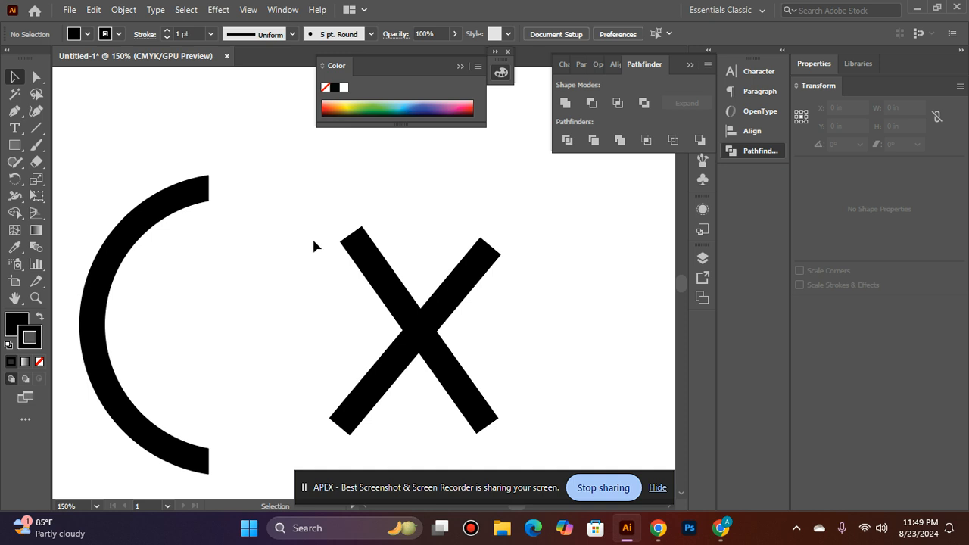
Step: Extend the X's lower-left arm by moving its end's lower corner out to about X 4.35 in, Y 7.55 in
left_click(408, 326)
left_click(326, 340, "ctrl")
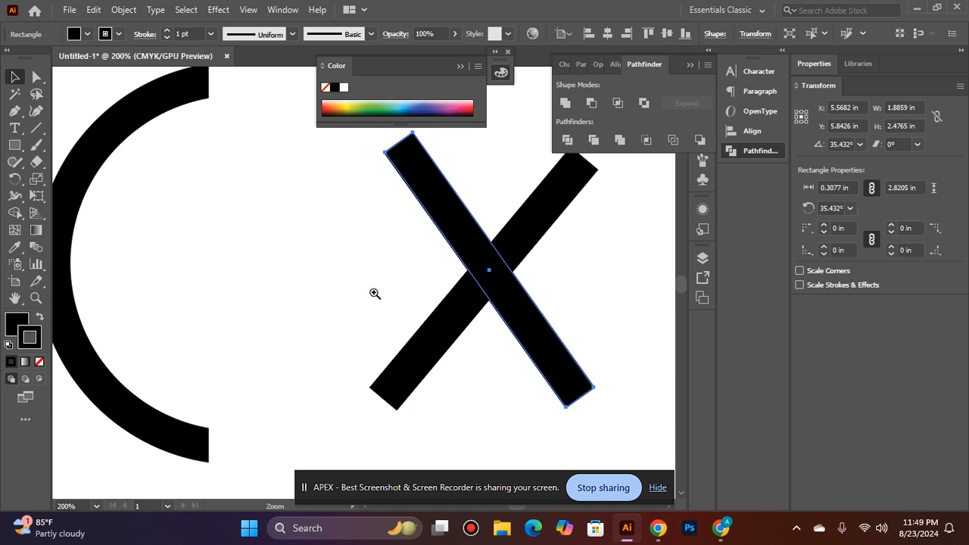
left_click(375, 293, "ctrl")
left_click_drag(377, 295, 285, 326)
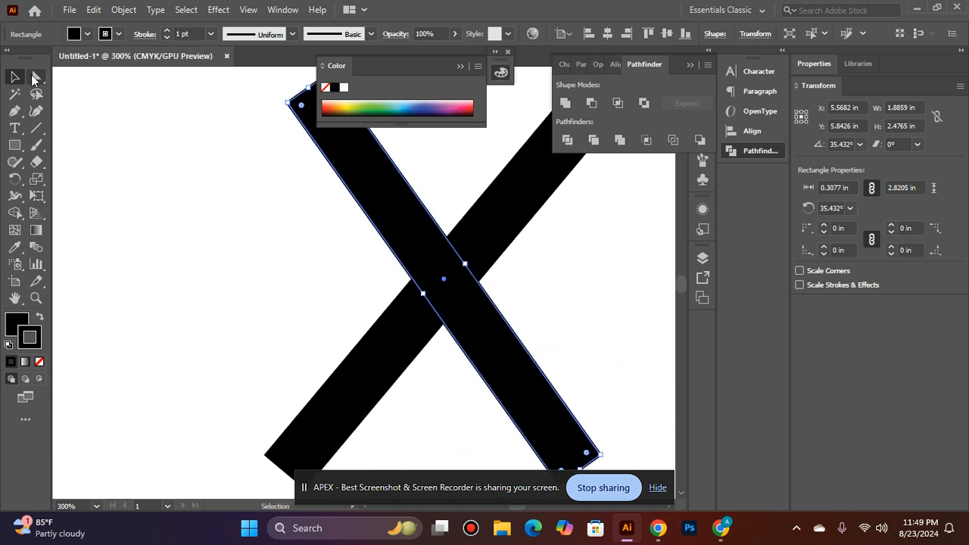
left_click(36, 77)
left_click_drag(174, 300, 194, 200)
left_click(327, 364)
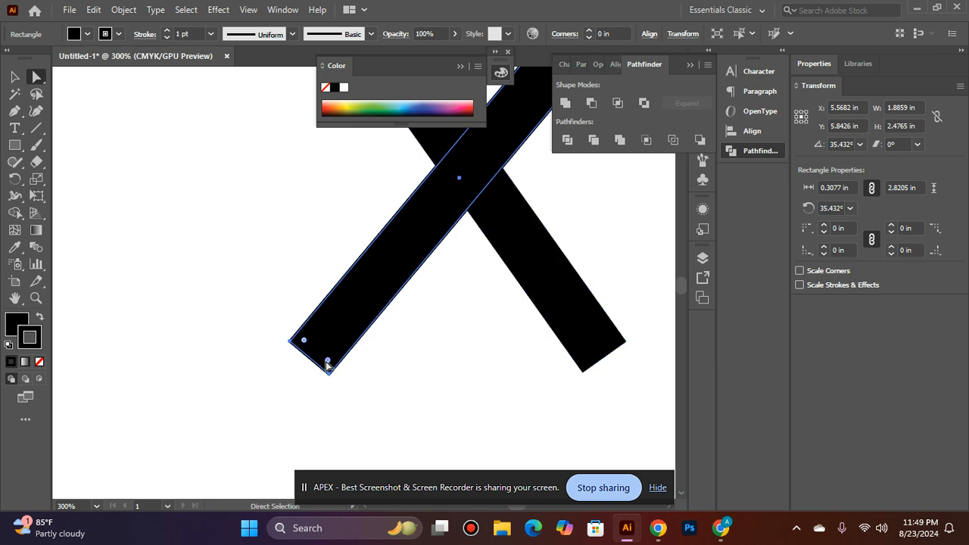
left_click_drag(330, 370, 266, 451)
Step: Move the upper corner of the lower-left arm's tip outward along the bar to about X 4.34 in, Y 7.09 in
left_click(290, 342)
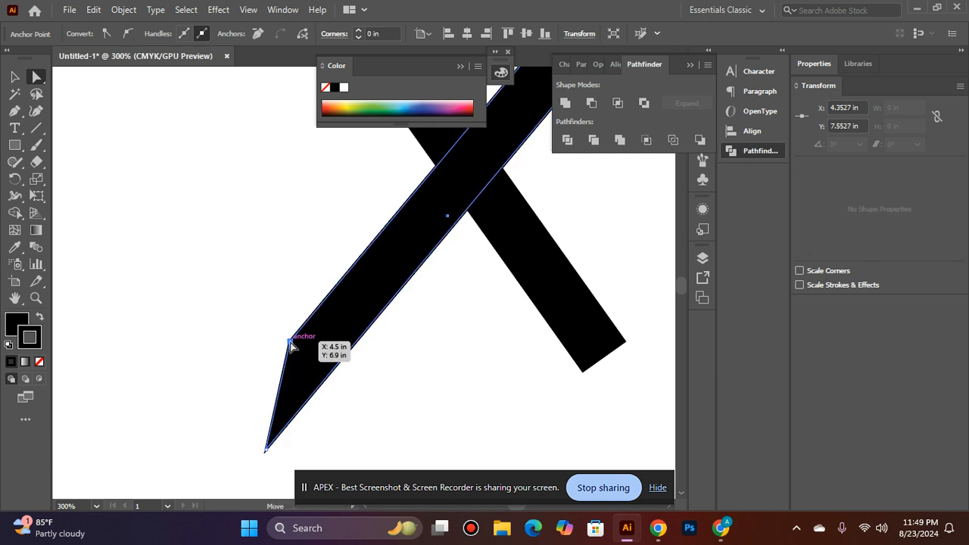
left_click_drag(290, 343, 264, 372)
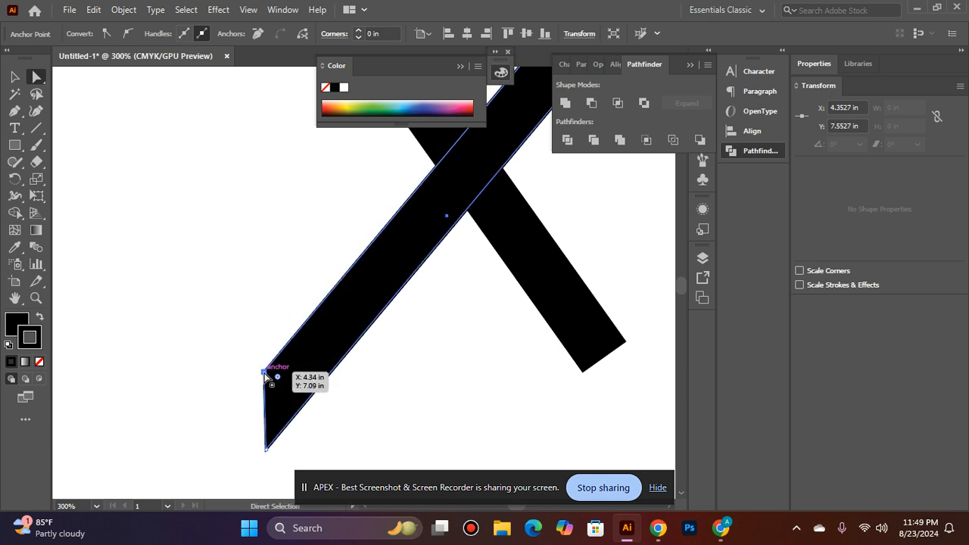
left_click(414, 404)
scroll(417, 389, "up", 5)
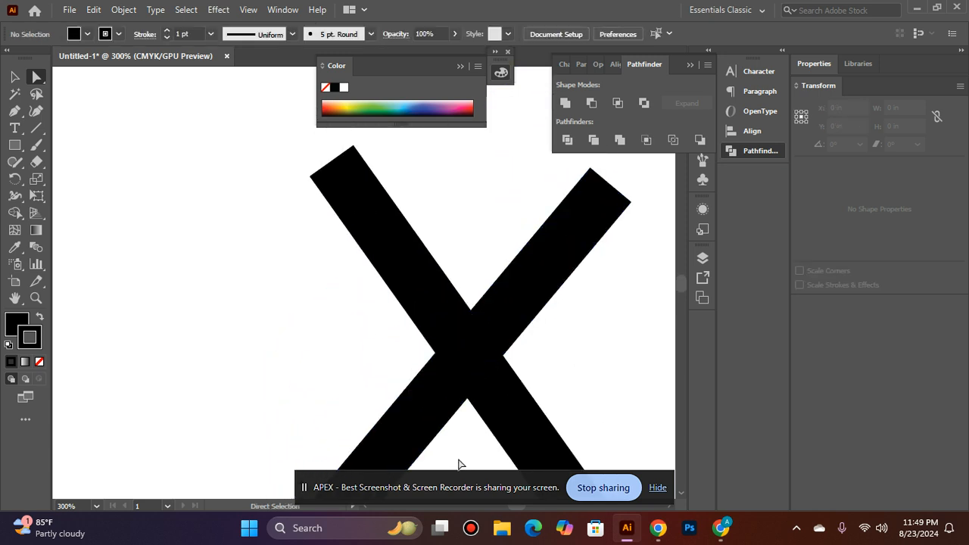
scroll(391, 324, "down", 5)
scroll(476, 374, "up", 1)
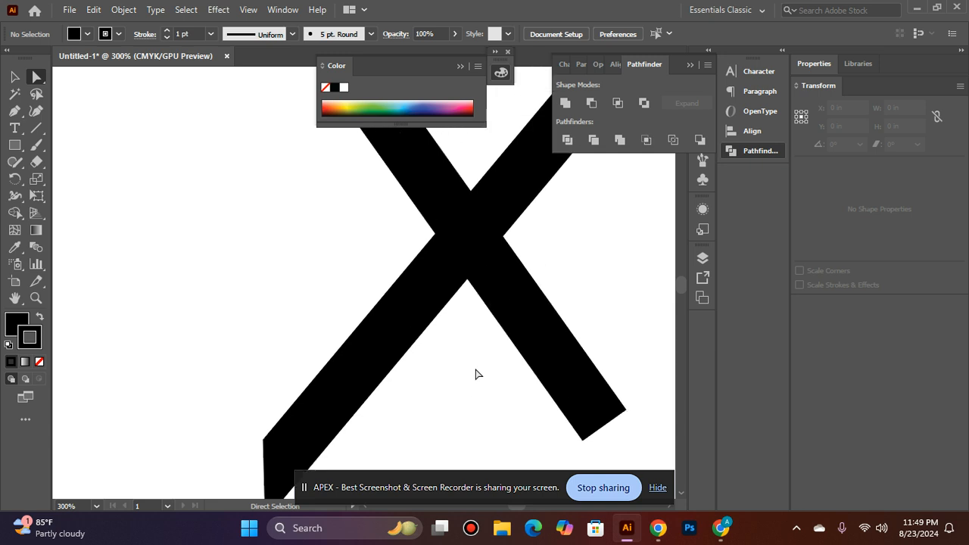
Step: Try to move the upper corner of the X's lower-left arm tip outward so the arm's end edge is vertical
scroll(409, 352, "down", 2)
left_click(338, 328)
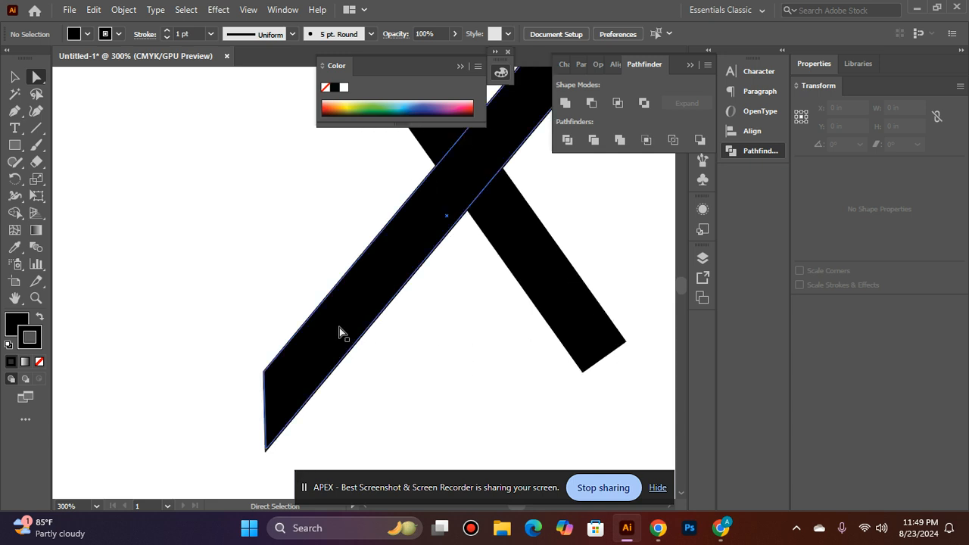
left_click(267, 370)
key("Delete")
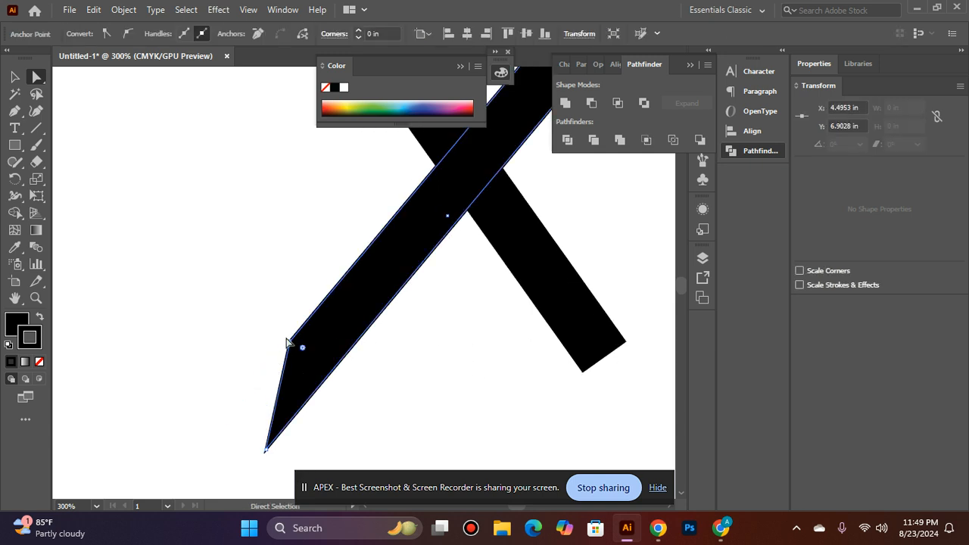
left_click(290, 342)
left_click_drag(290, 343, 266, 371)
left_click(363, 404)
scroll(368, 405, "up", 3)
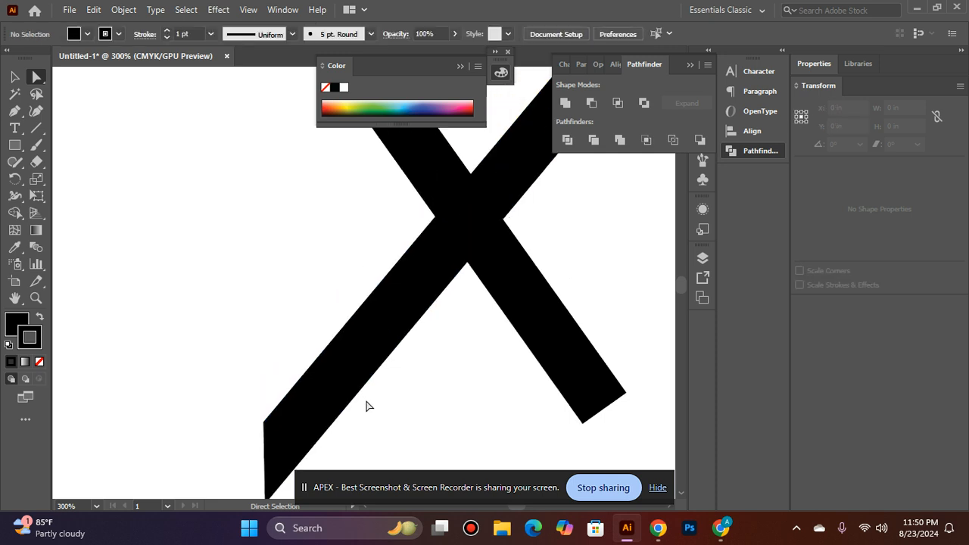
Step: Extend the X's upper-right arm into a point by moving its end's upper corner outward along the bar
scroll(485, 311, "up", 3)
left_click(594, 215)
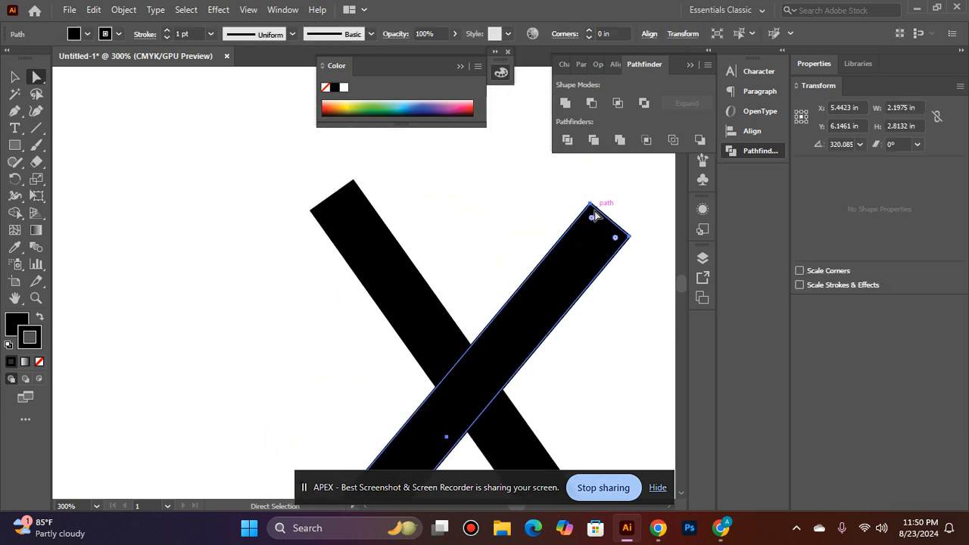
left_click_drag(587, 205, 629, 162)
left_click(595, 211)
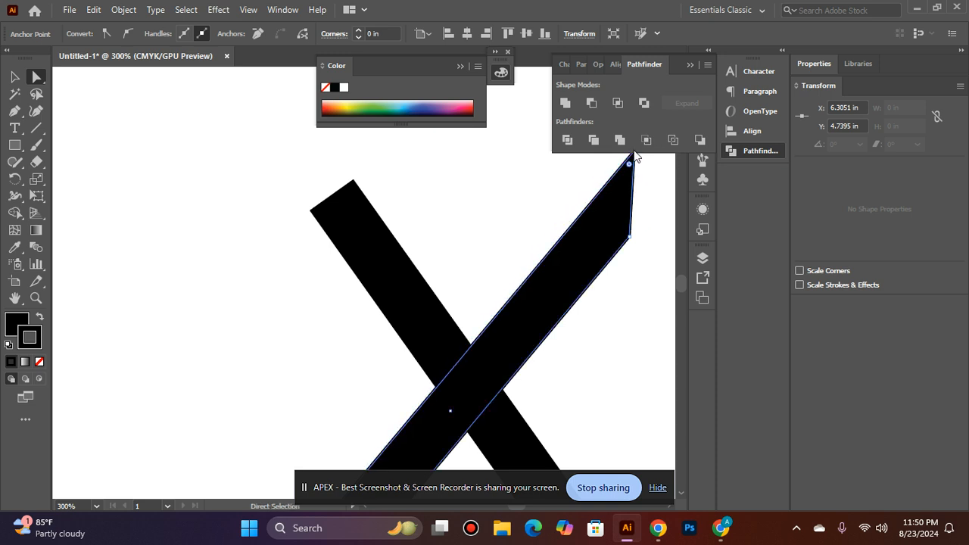
left_click(652, 312)
Step: Move the lower corner of the upper-right arm's end to about X 6.57 in, Y 4.9 in for a vertical cut
left_click_drag(644, 309, 550, 338)
left_click(508, 288)
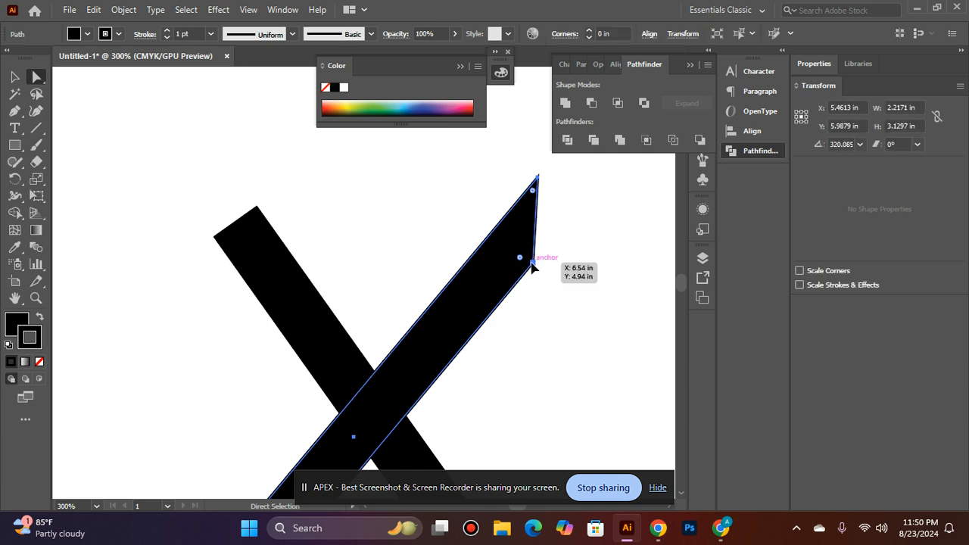
mouse_move(532, 266)
left_mouse_down()
mouse_move(549, 250)
mouse_move(530, 268)
mouse_move(541, 260)
left_mouse_up()
left_click(549, 285)
left_click(536, 259)
key("ctrl+z")
key("ctrl+z")
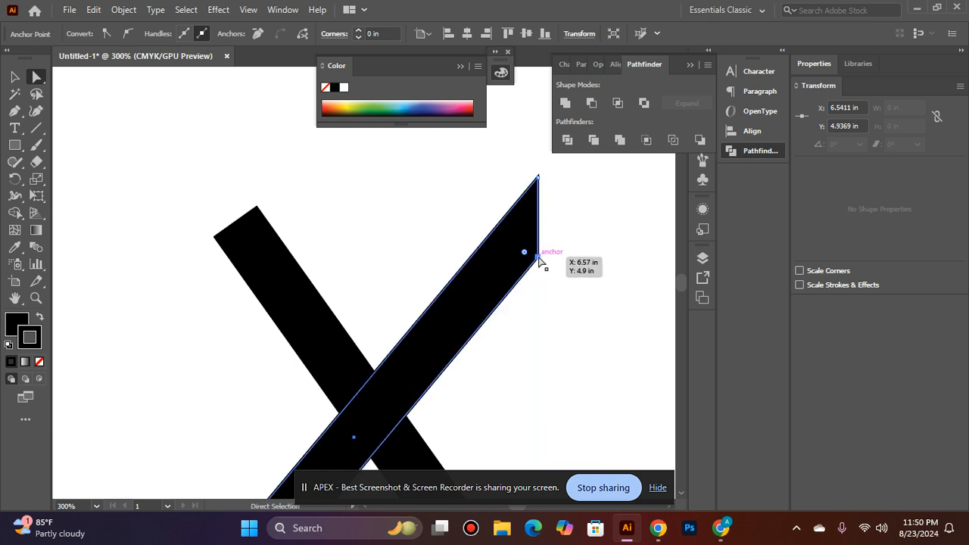
left_click(547, 296)
Step: Pull the pointed tip of the X's lower-left arm slightly back toward the bar
scroll(554, 300, "down", 2)
scroll(426, 450, "down", 8)
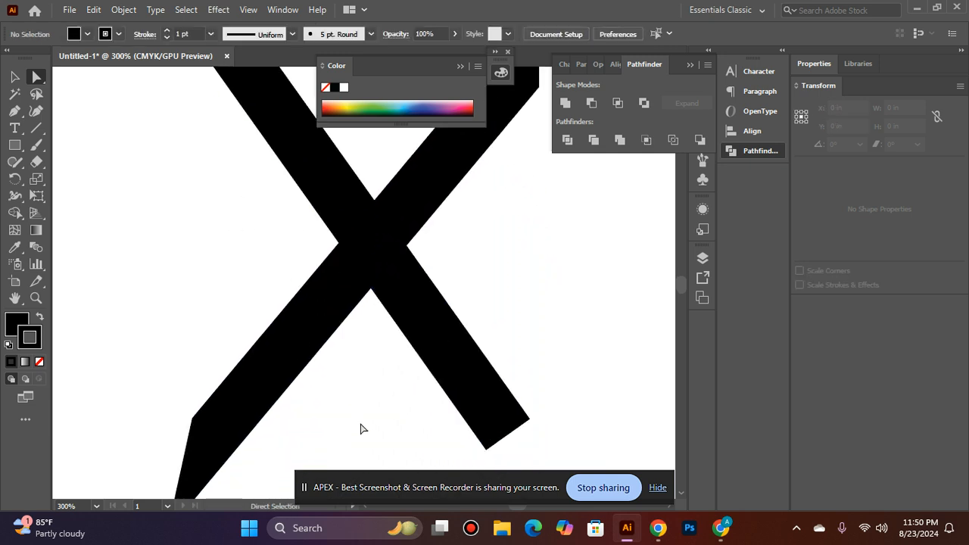
scroll(321, 422, "up", 4)
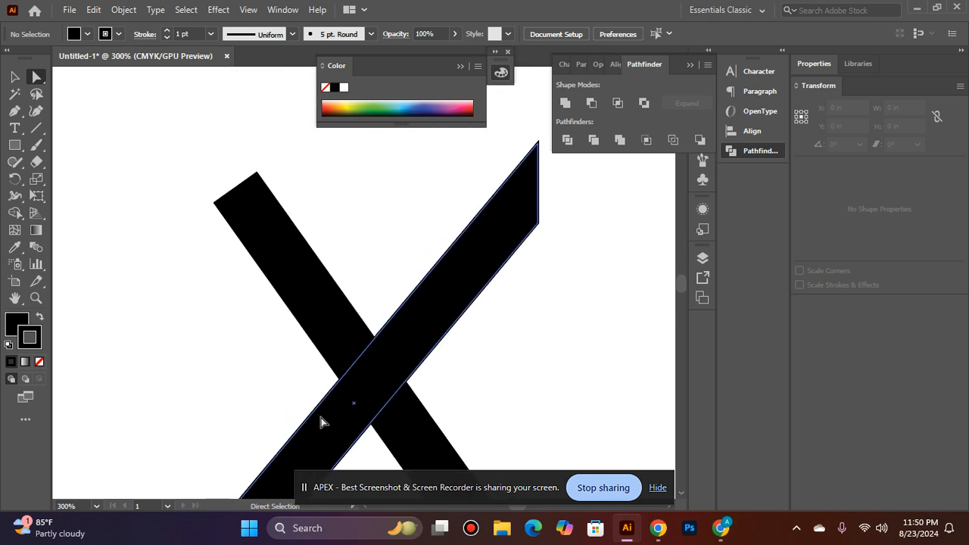
left_click(231, 427)
scroll(231, 427, "down", 3)
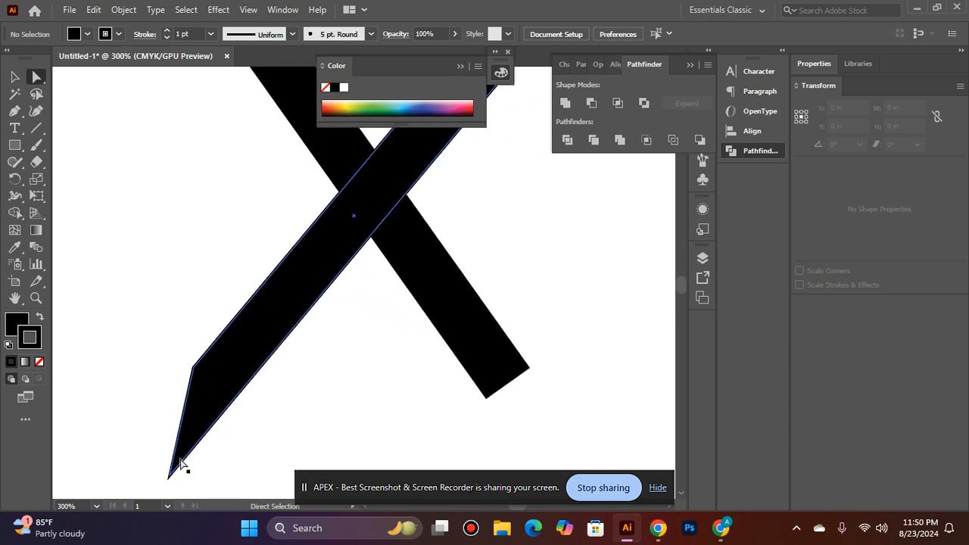
left_click(168, 479)
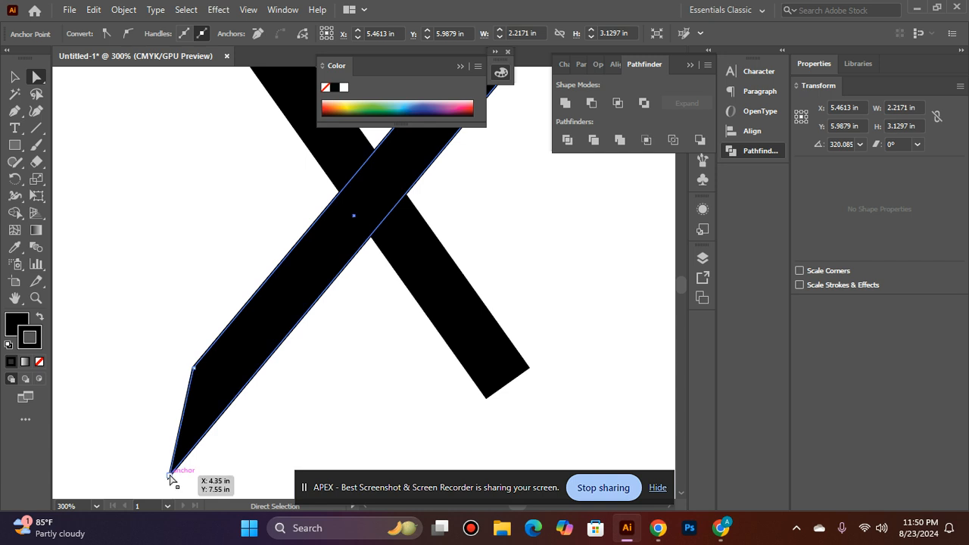
left_click_drag(170, 477, 171, 469)
left_click(265, 461)
Step: Round all corners of the X's upper-left to lower-right bar fully, to a radius of about 0.154 in
scroll(281, 461, "up", 4)
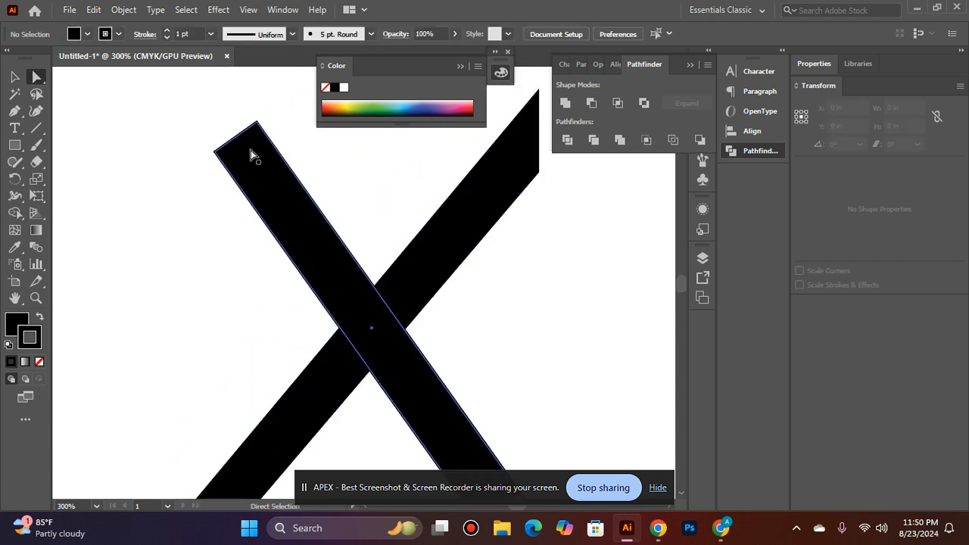
left_click(252, 137)
left_click_drag(253, 143, 222, 176)
left_click_drag(222, 180, 223, 180)
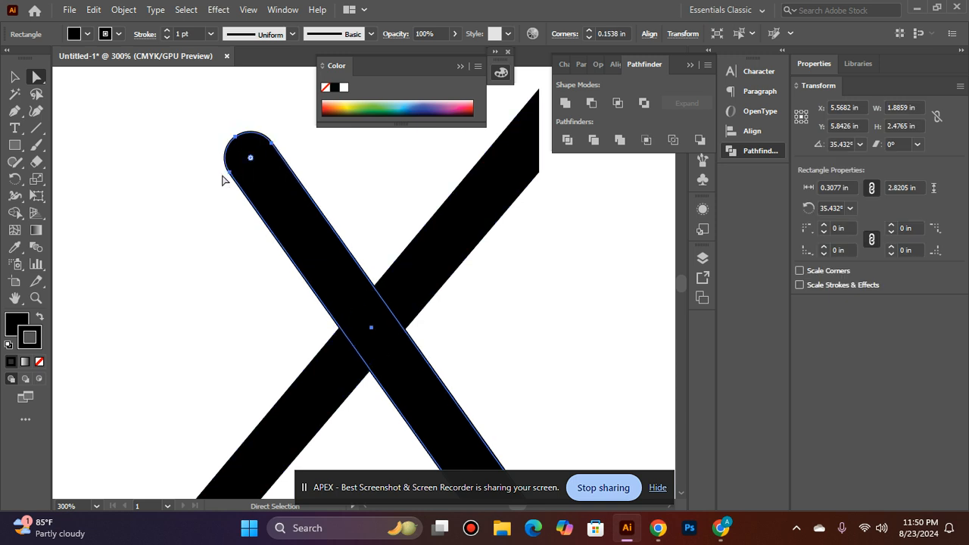
left_click(179, 266)
scroll(179, 266, "down", 3)
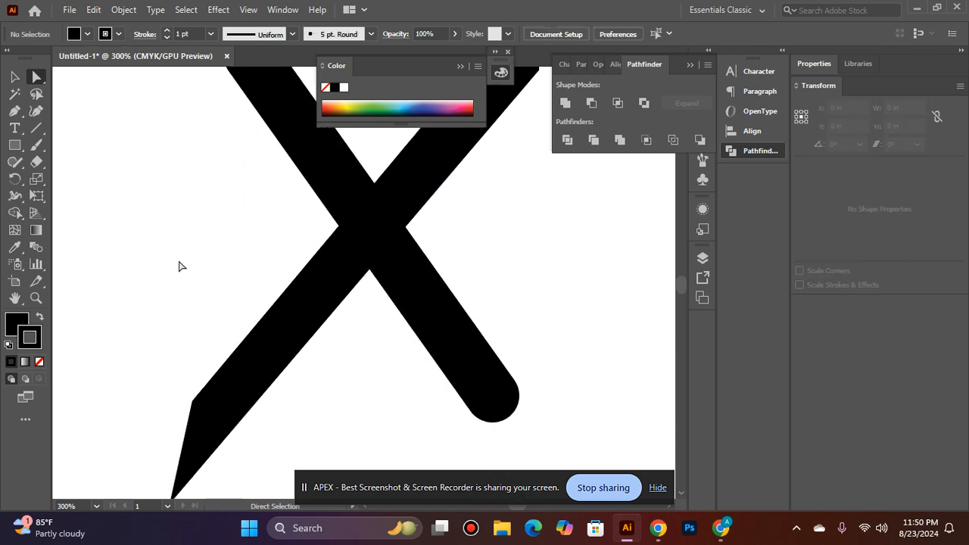
Step: Reset the right corner of the rounded bar's upper-left end to a sharp 0 in radius
scroll(179, 266, "up", 2)
left_click(270, 172)
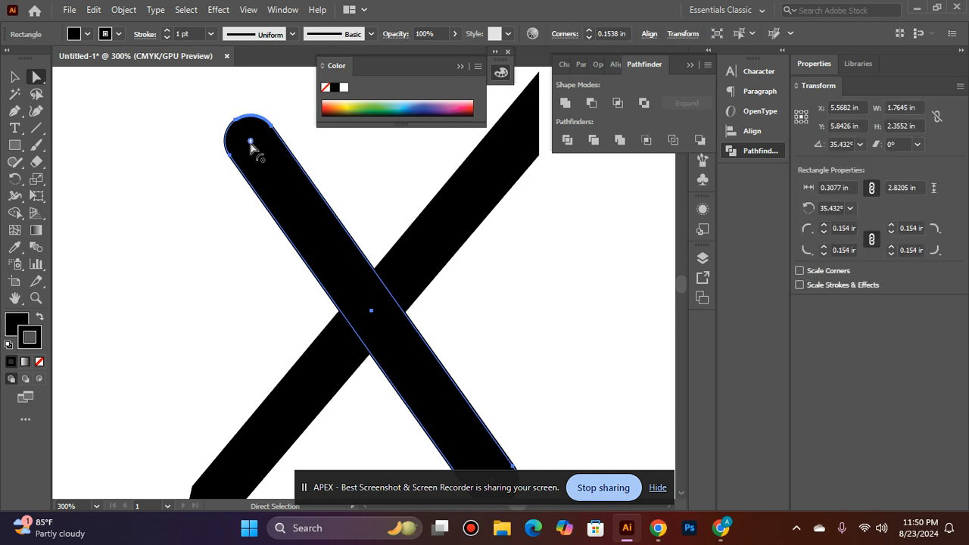
left_click_drag(250, 141, 219, 87)
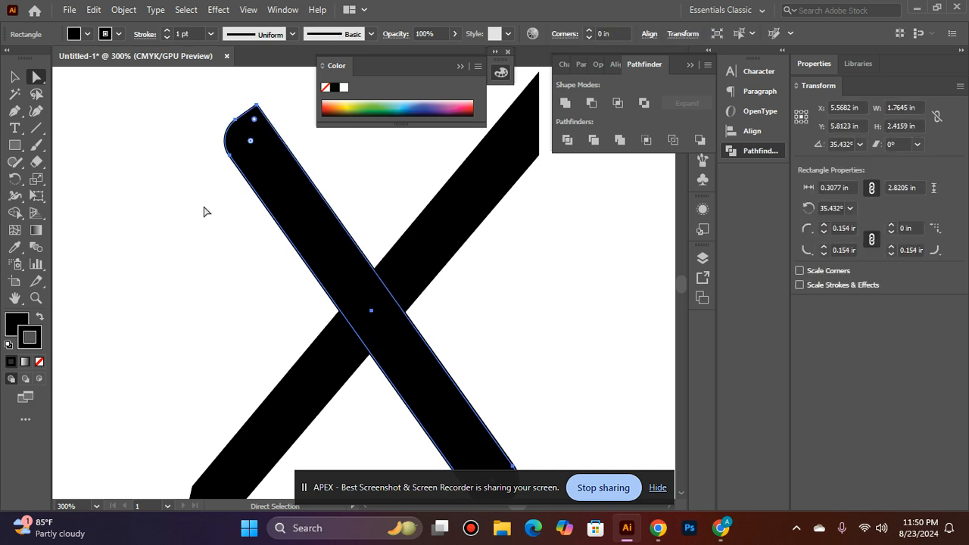
left_click(206, 221)
scroll(205, 223, "down", 1)
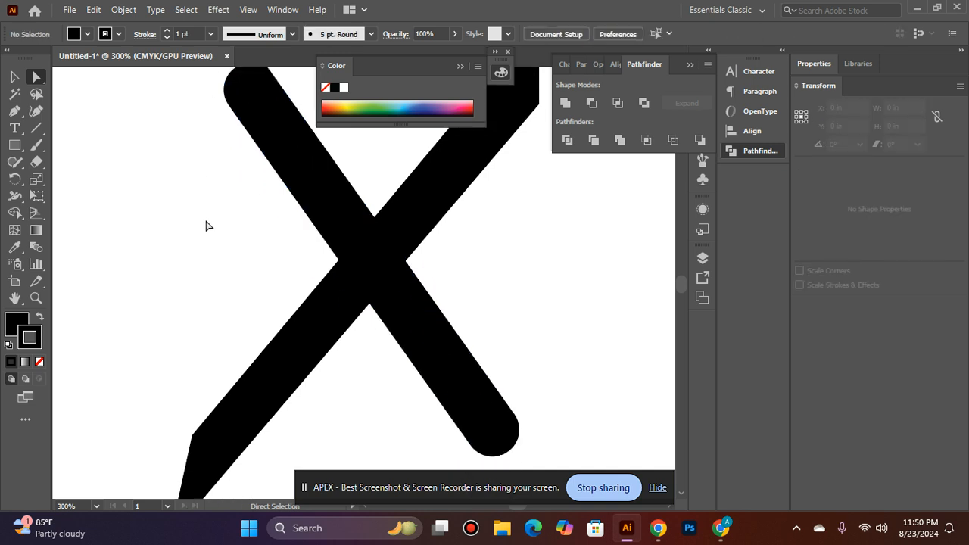
Step: Make the right corner of the same bar's lower-right end sharp, leaving the end's other corner rounded
left_click(503, 443)
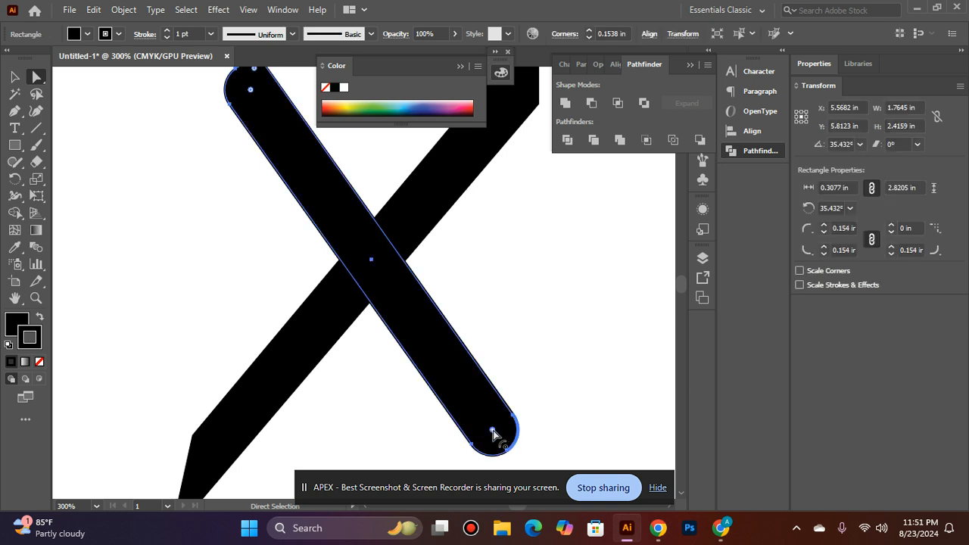
left_click_drag(492, 430, 562, 459)
left_click(581, 399)
scroll(576, 396, "up", 1)
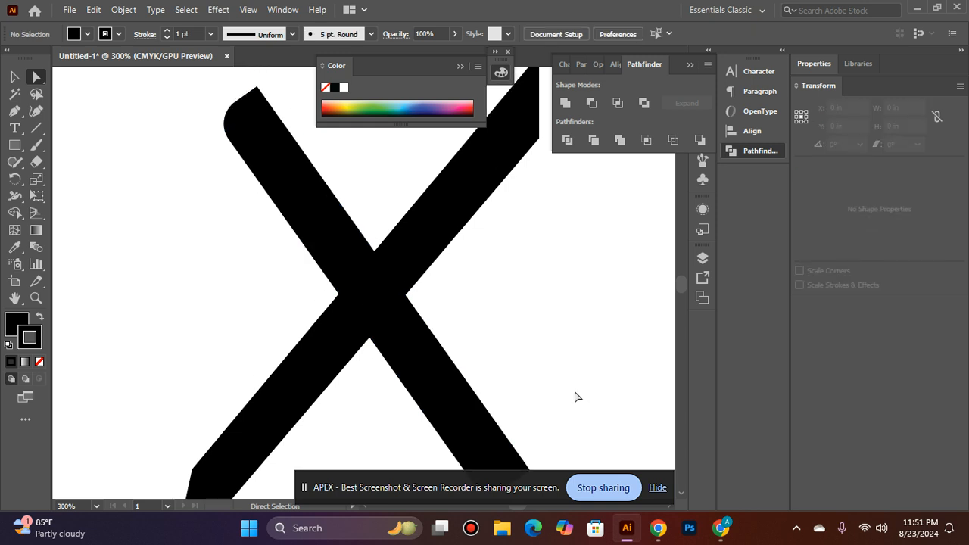
scroll(372, 402, "down", 2)
scroll(363, 389, "up", 3)
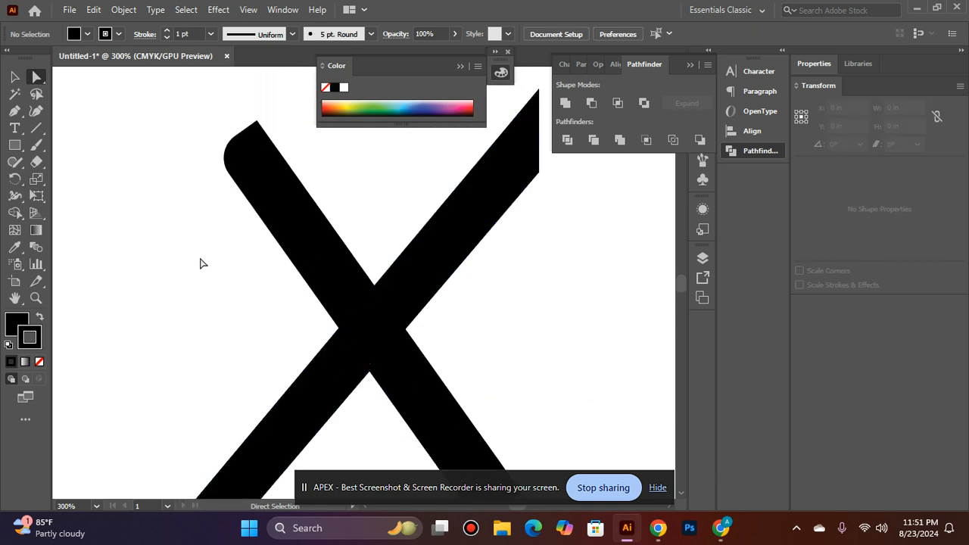
Step: Unite the two crossed bars into one X shape and apply the Trim pathfinder to it
key("ctrl+0")
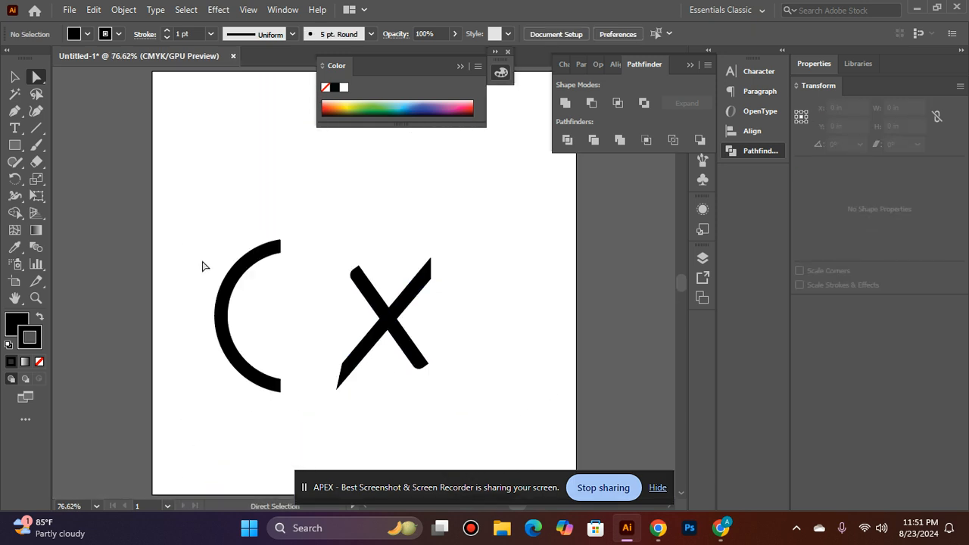
left_click_drag(322, 271, 436, 390)
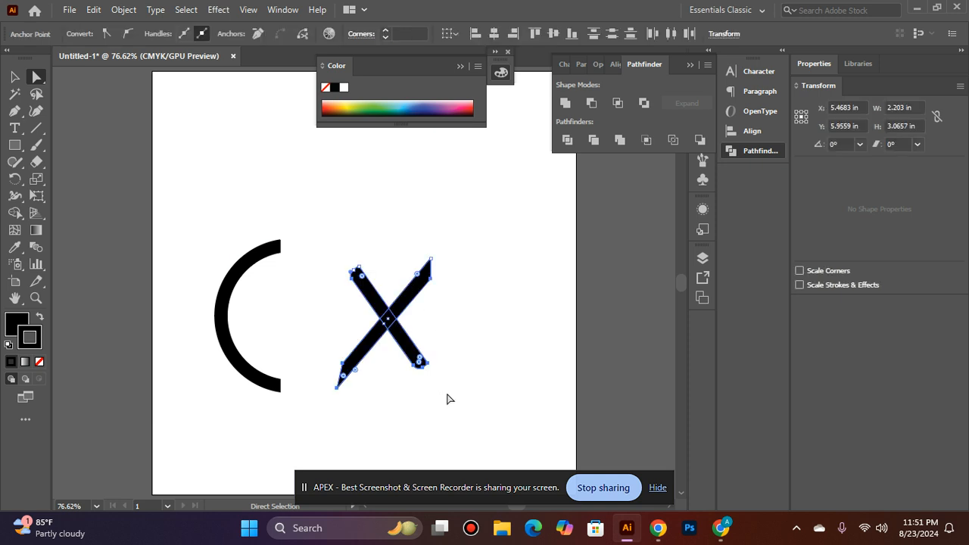
left_click(564, 102)
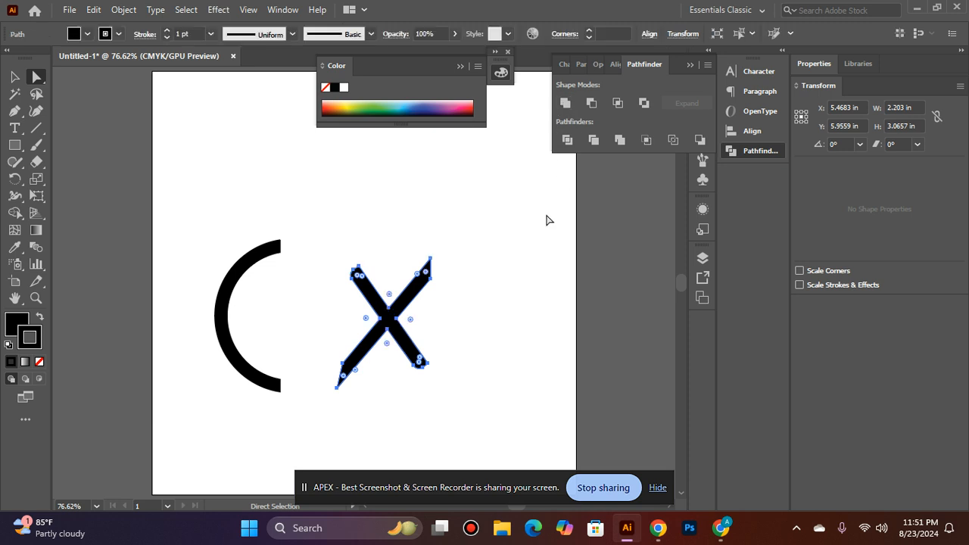
left_click(593, 139)
left_click(371, 342)
Step: Enlarge the X about its center to about 2.97 in wide and 4.13 in high
left_click(14, 76)
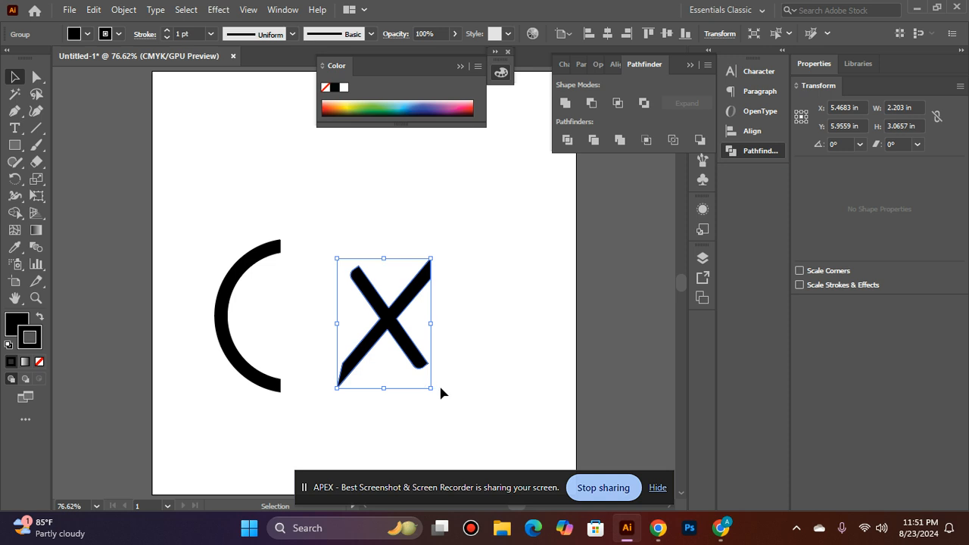
key("space")
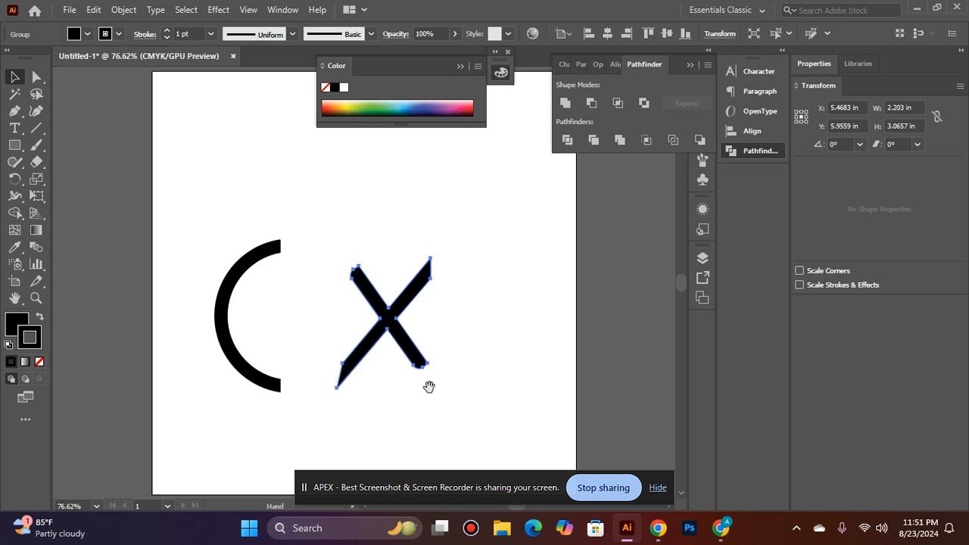
left_click_drag(429, 388, 483, 414)
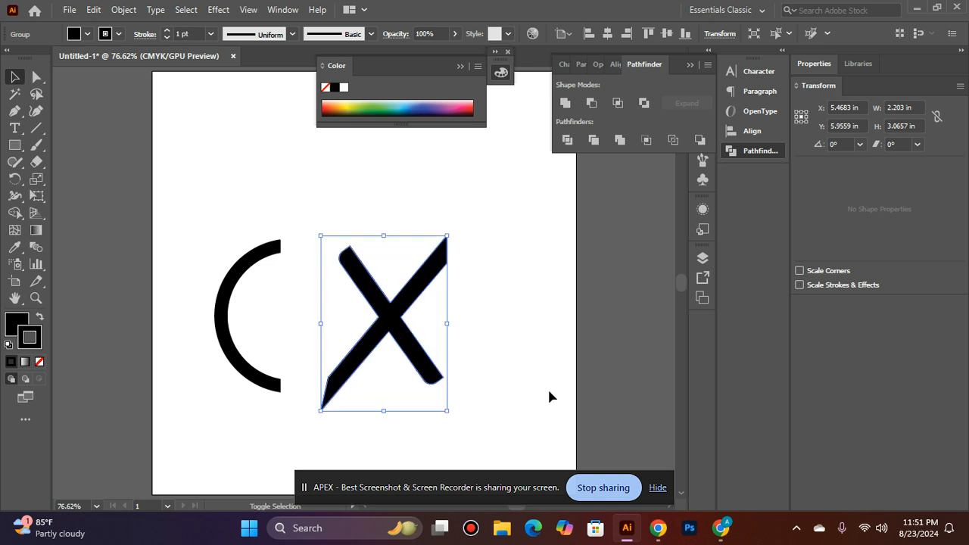
left_click(552, 396)
Step: Move the X and the C together so the X overlaps the C's open ends, centering the X at about X 4.51 in, Y 5.40 in
left_click_drag(361, 364, 338, 353)
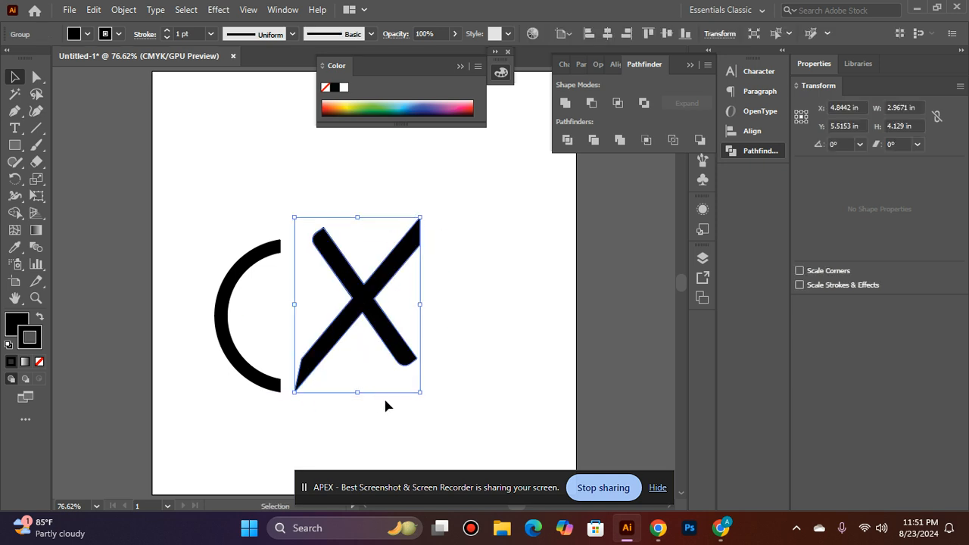
left_click(156, 357)
left_click_drag(267, 383, 303, 372)
left_click_drag(339, 327, 324, 324)
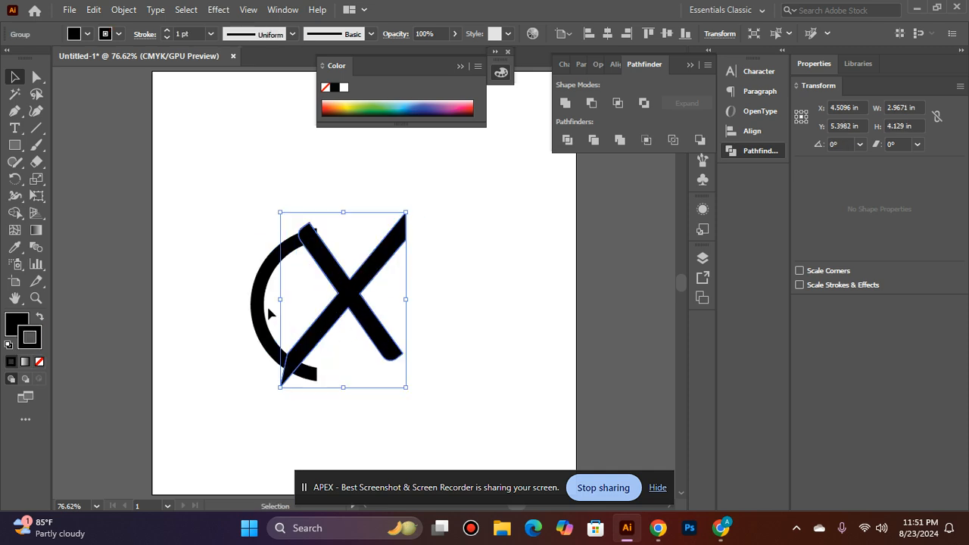
Step: Start an Offset Path on the X with a 3 pt offset and preview it
left_click(123, 9)
mouse_move(210, 348)
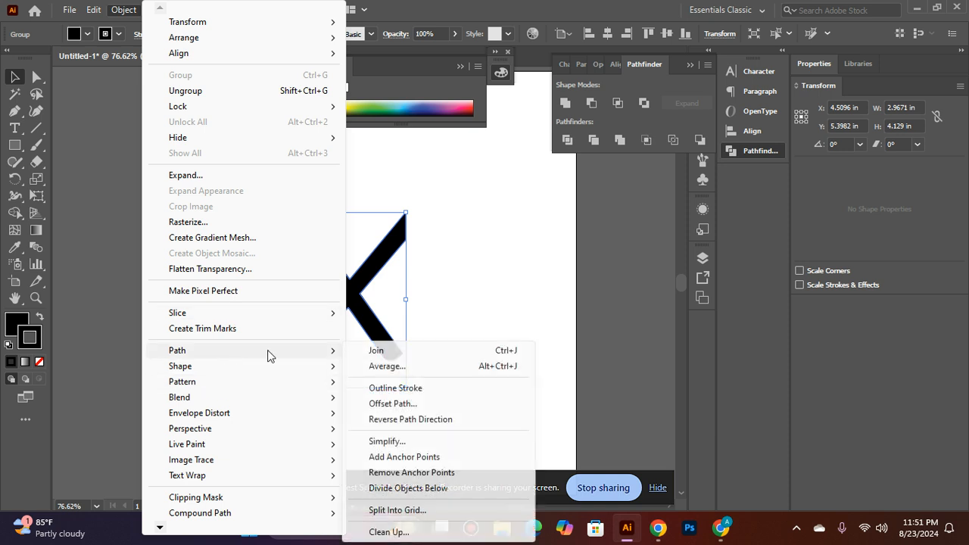
left_click(424, 402)
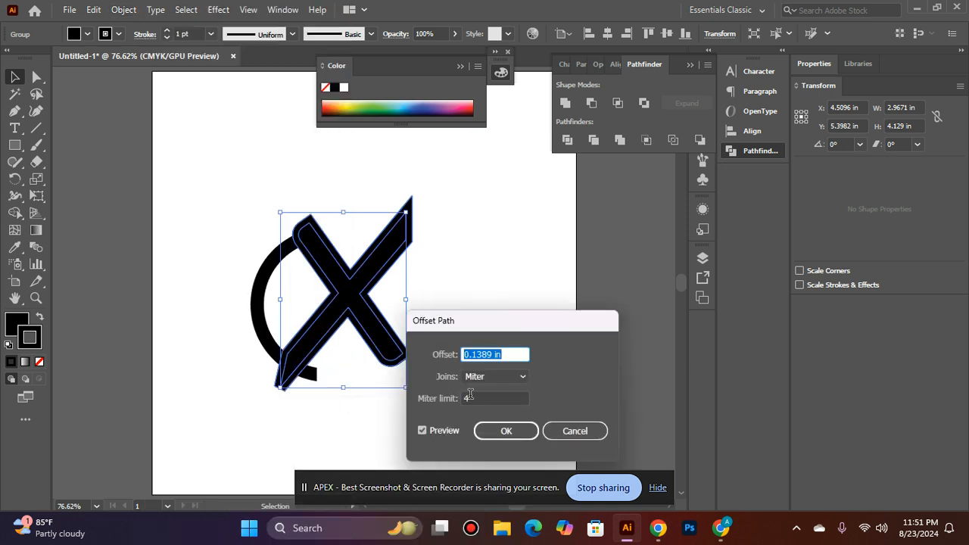
type("3pt")
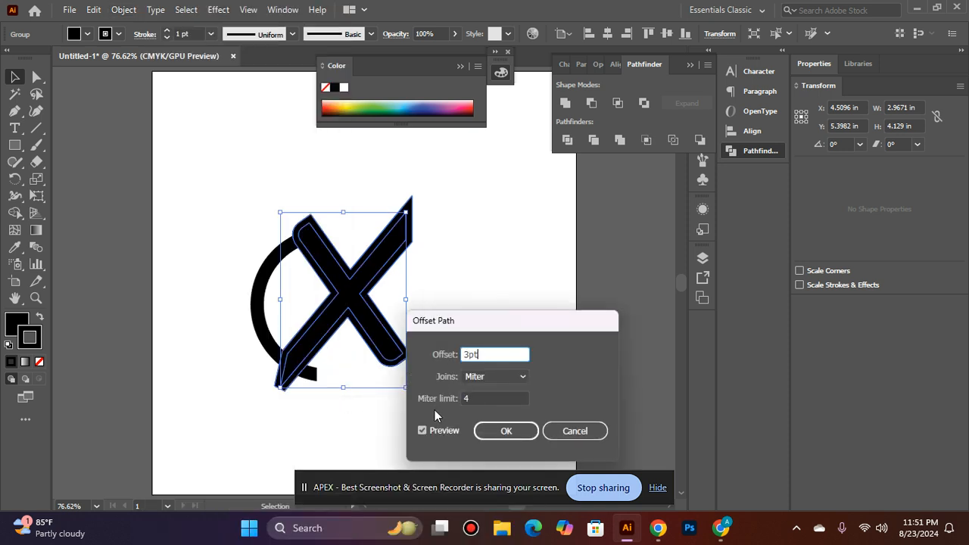
left_click(422, 430)
left_click(423, 429)
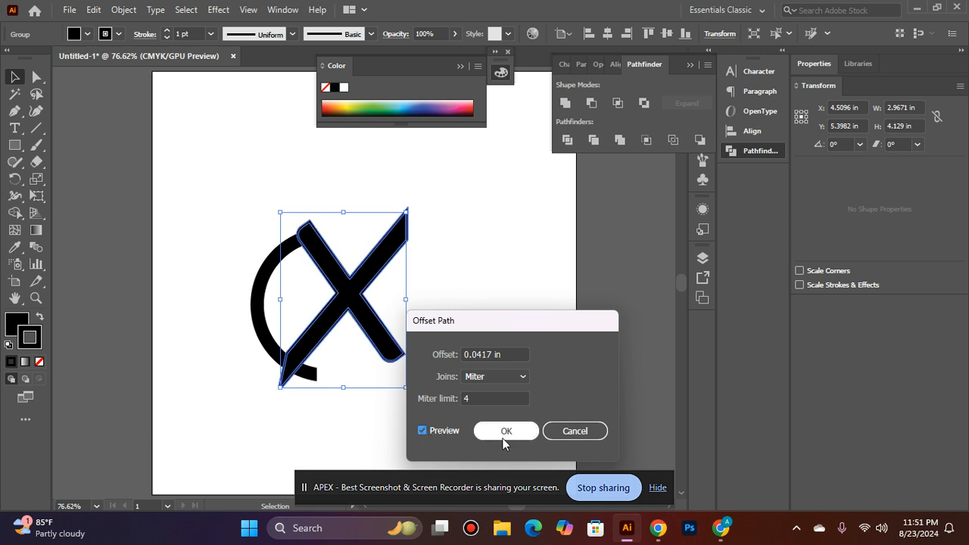
Step: Set the X's path offset to 4 pt with Miter joins, preview it and apply the offset
left_click(506, 355)
key("BackSpace")
key("BackSpace")
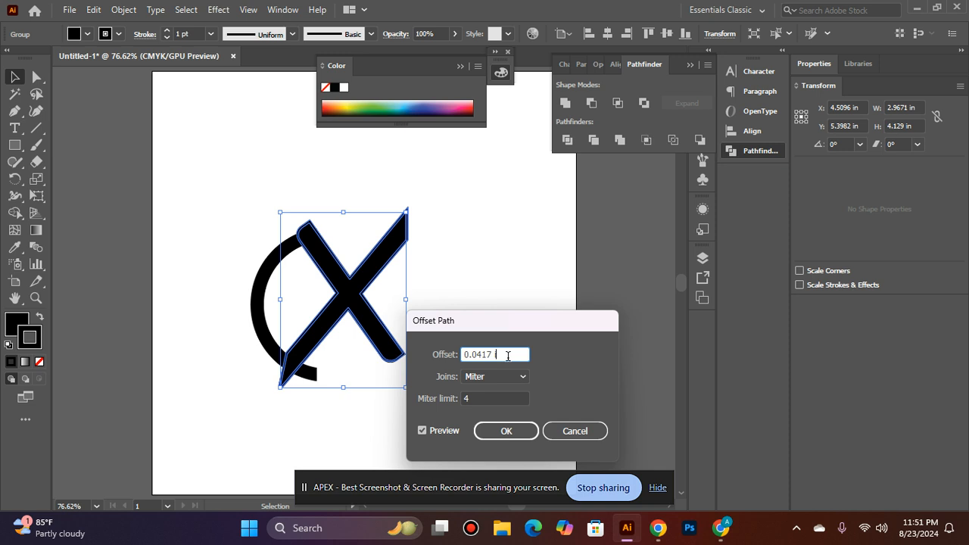
key("BackSpace")
key("BackSpace")
key("BackSpace")
key("BackSpace")
key("BackSpace")
type("4pt")
left_click(423, 432)
left_click(423, 431)
left_click(491, 435)
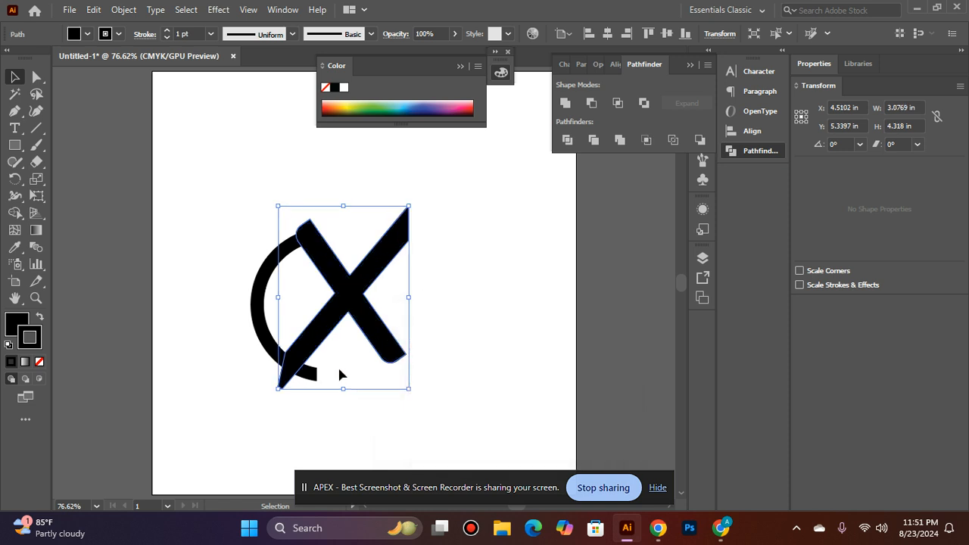
Step: Subtract the X's offset outline from the C with Minus Front
left_click(270, 343, "shift")
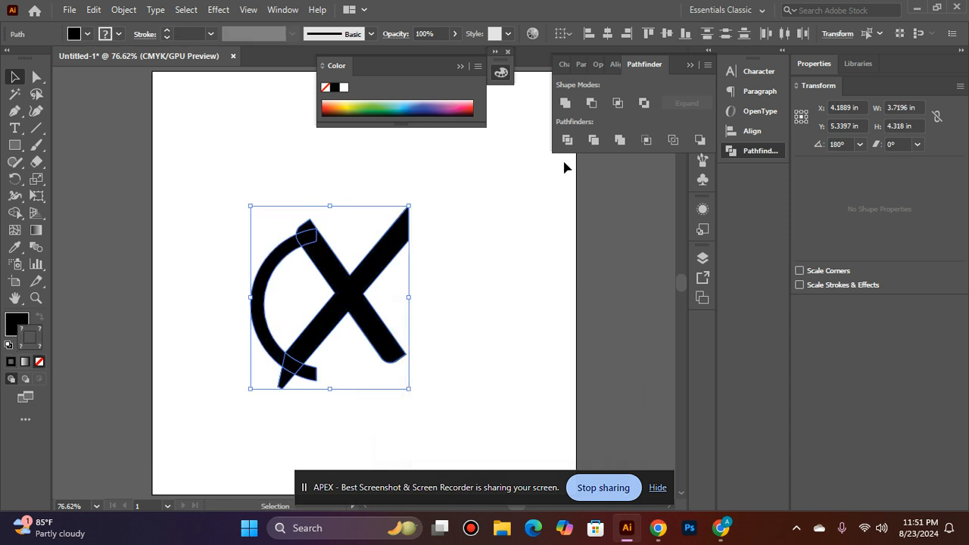
left_click(586, 107)
left_click(512, 288)
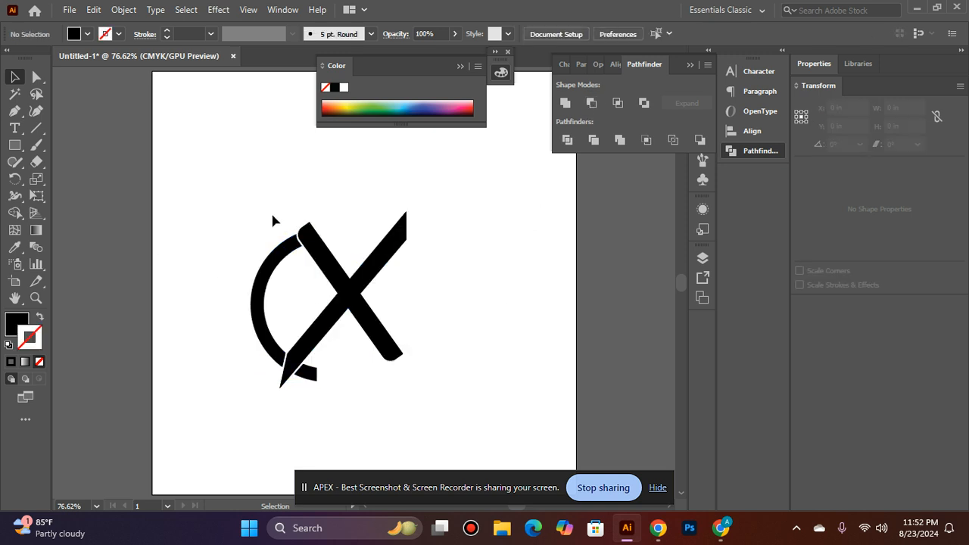
Step: Ungroup the subtracted artwork to release the X from the C pieces
left_click(306, 383)
right_click(306, 384)
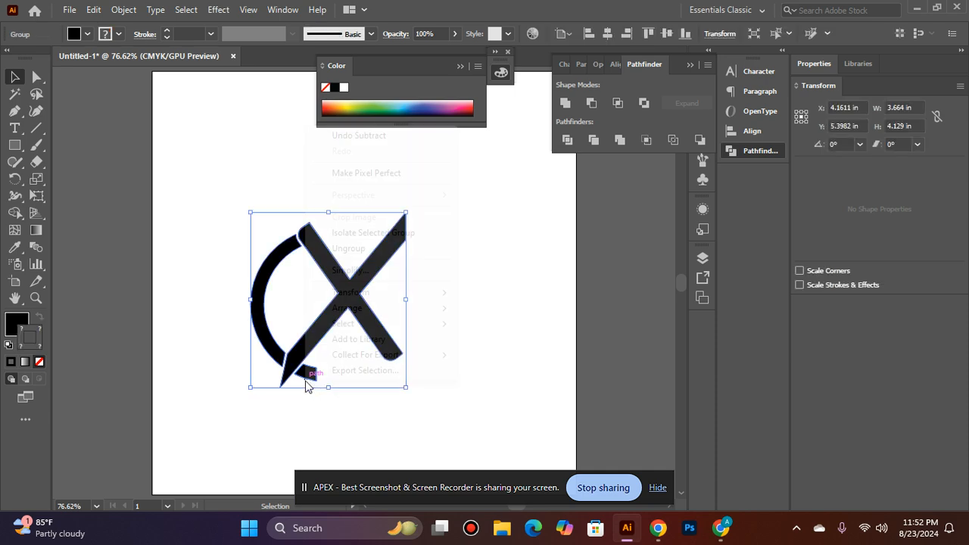
left_click(368, 251)
left_click(460, 293)
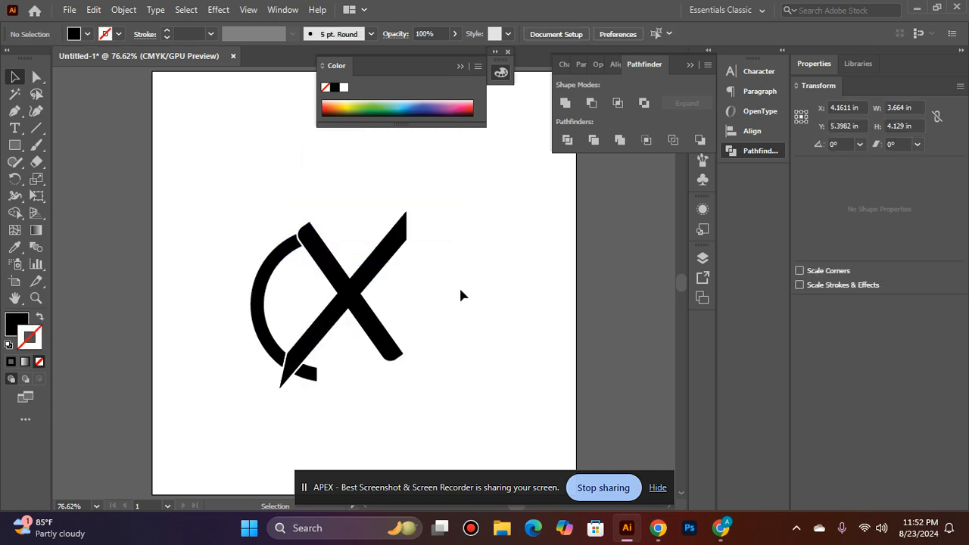
Step: Ungroup the cut C pieces and delete the small fragment at the C's lower end, beyond the X's stroke
left_click(309, 374)
right_click(306, 372)
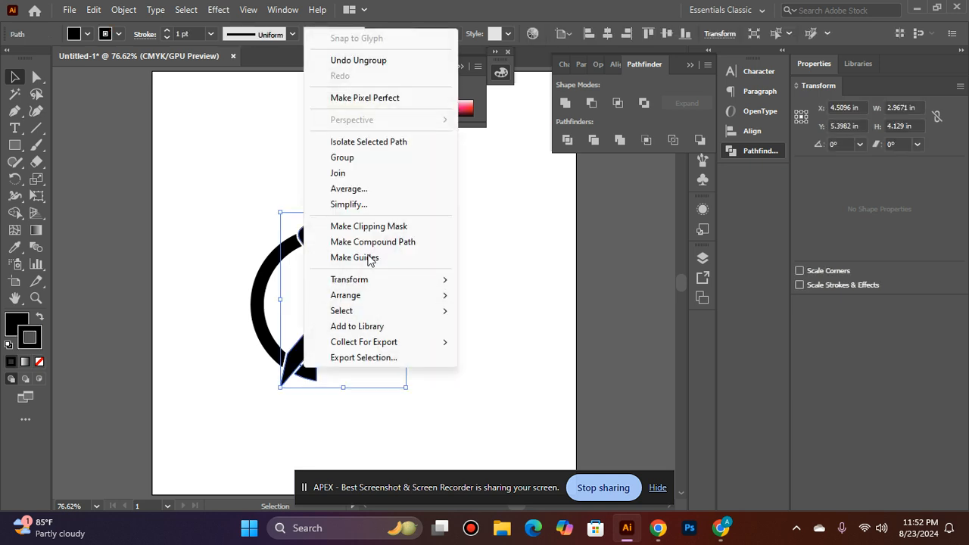
left_click(550, 248)
left_click(315, 383)
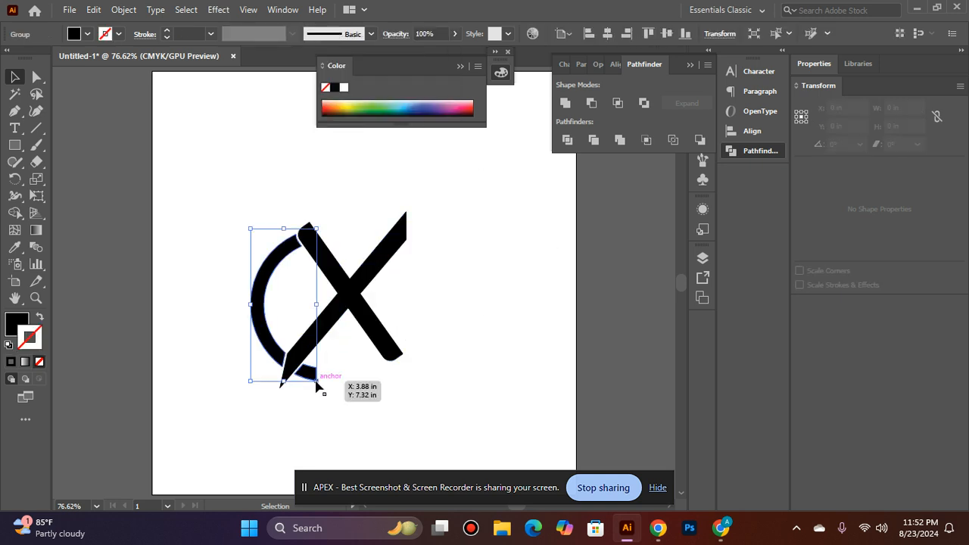
right_click(316, 386)
left_click(359, 249)
left_click(347, 361)
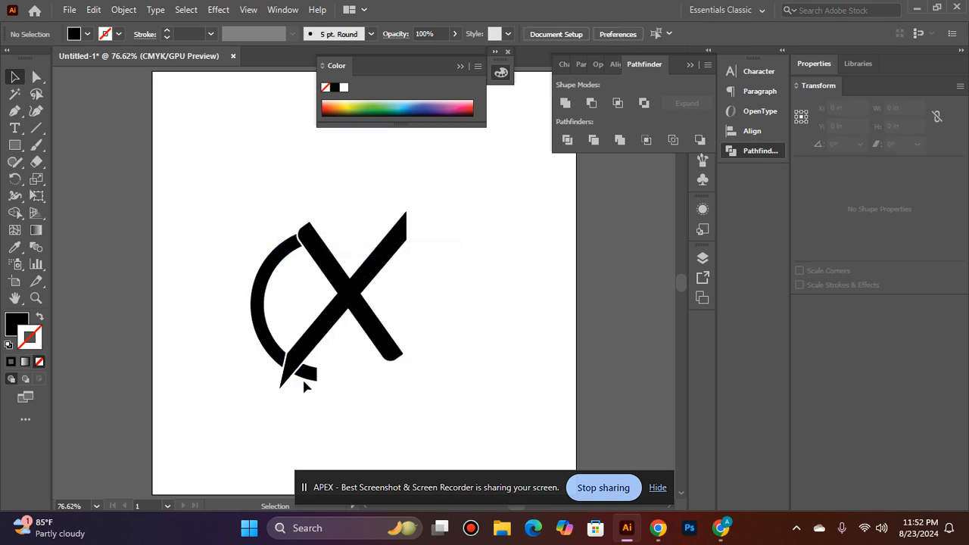
left_click(306, 372)
key("Delete")
Step: Move the X horizontally to X 5 in and shift the C right beside it, making the pair about 3.81 in wide
left_click_drag(341, 295, 362, 295)
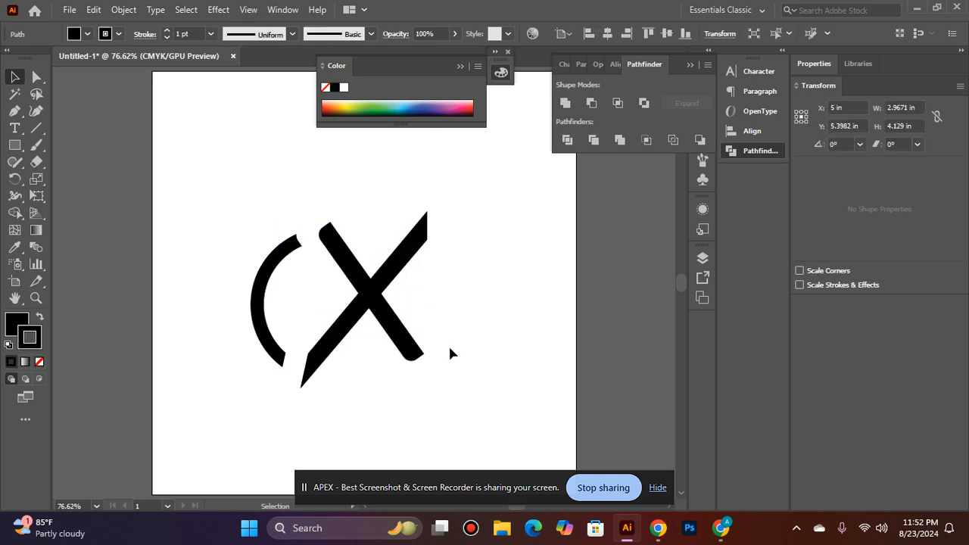
left_click(448, 344)
left_click_drag(278, 362, 294, 361)
left_click(382, 380)
Step: Select all anchor points of the C and the X together with Direct Selection
left_click_drag(237, 227, 478, 380)
key("ctrl+g")
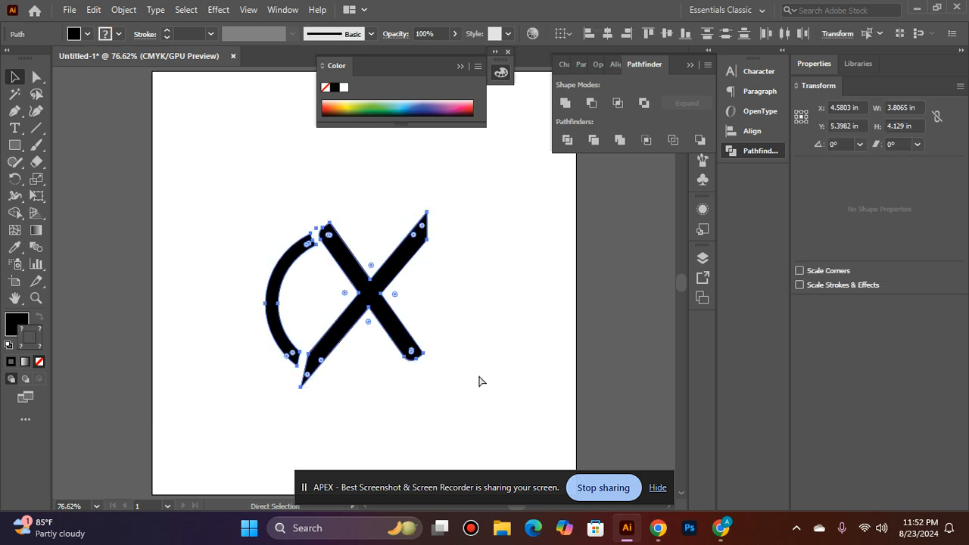